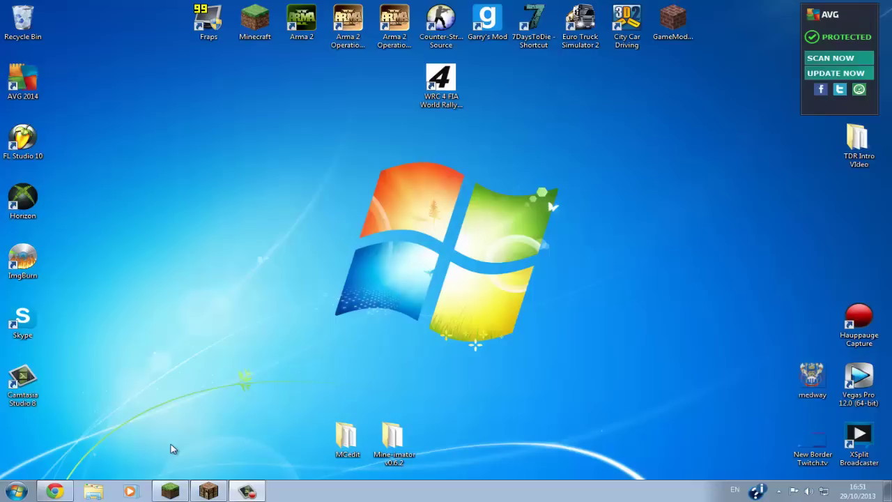
- Load the Tutorial world in Singleplayer and fill the hotbar with spruce planks and glass
click(208, 492)
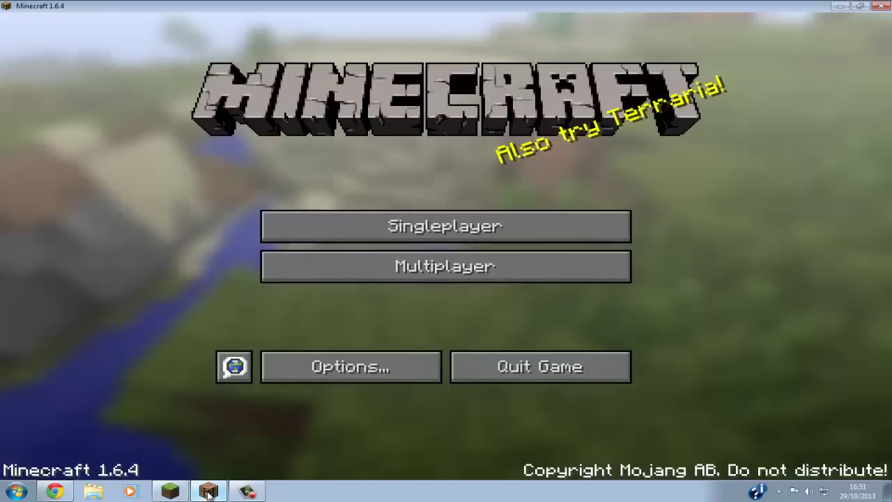
click(465, 226)
click(296, 157)
click(341, 418)
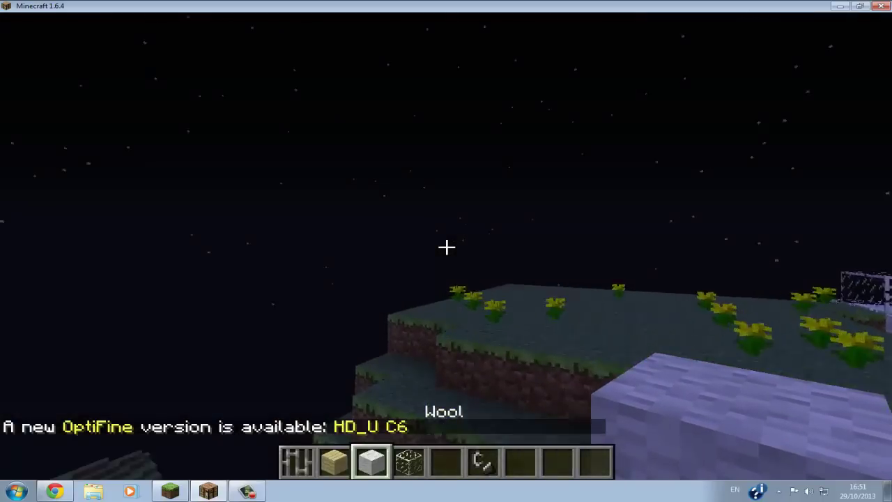
key(e)
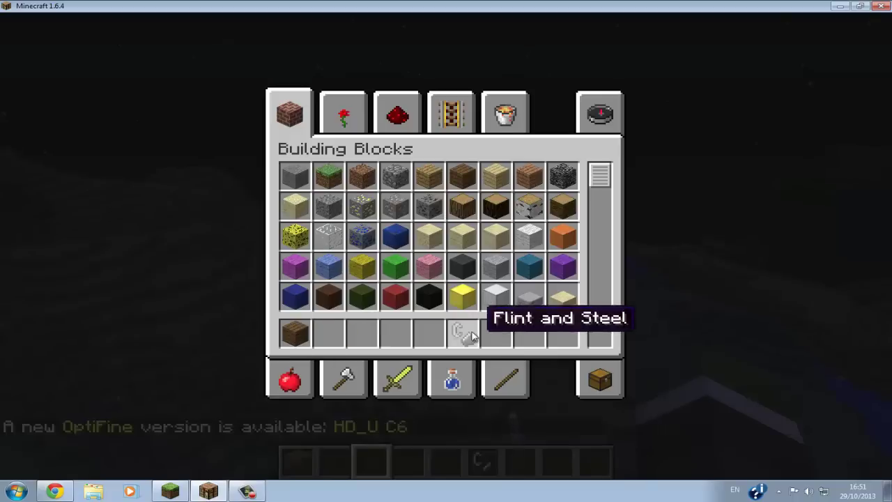
key(e)
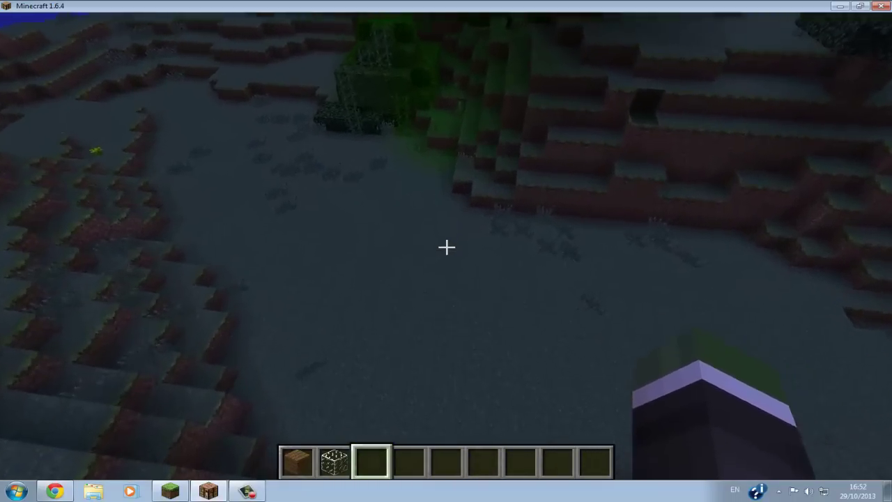
- Lay rows of spruce planks on the ground to build the house walls
scroll(446, 247, up, 3)
scroll(446, 246, down, 1)
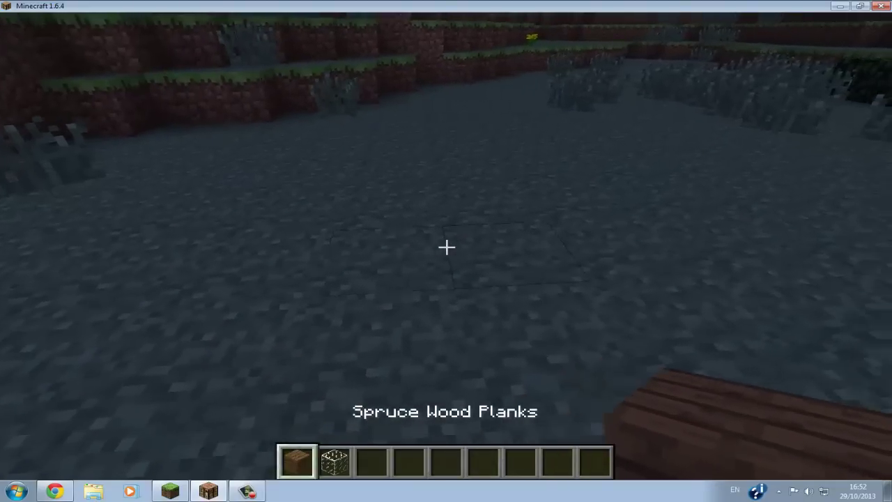
right_click(446, 247)
right_click(446, 247)
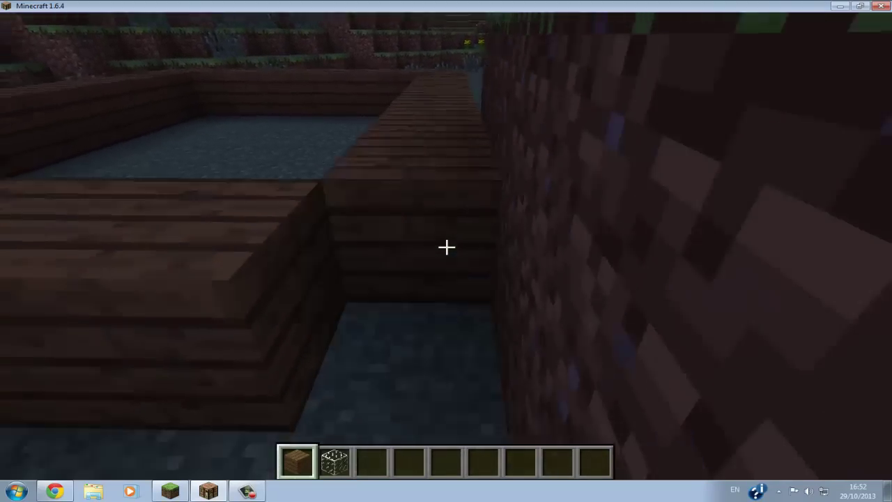
- Set glass window blocks into the plank walls, breaking misplaced planks and glass
key(2)
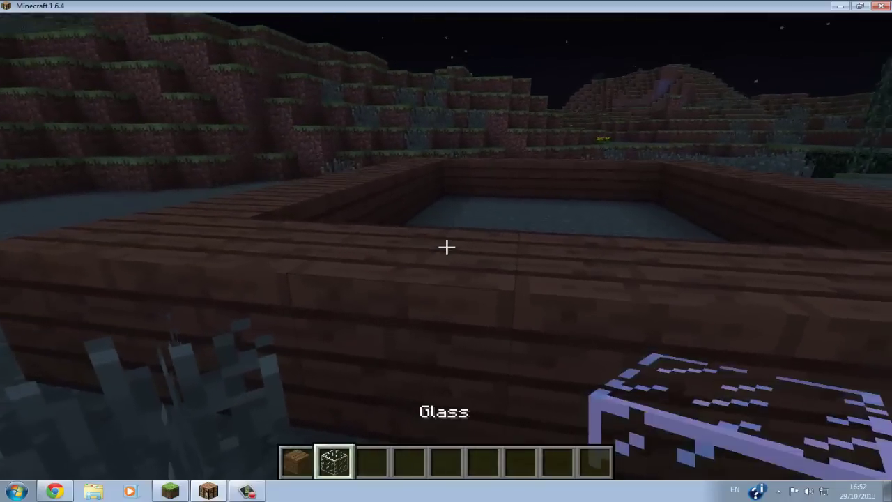
right_click(446, 246)
scroll(446, 246, up, 2)
scroll(446, 247, down, 1)
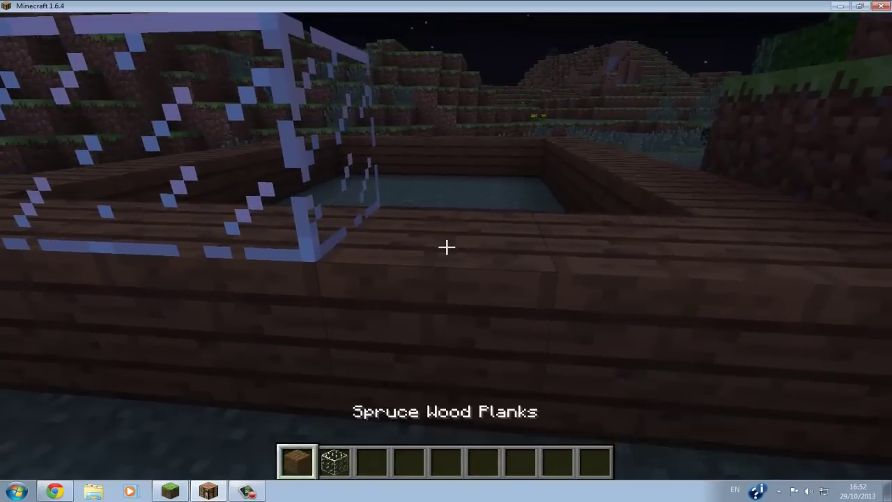
right_click(446, 247)
click(446, 246)
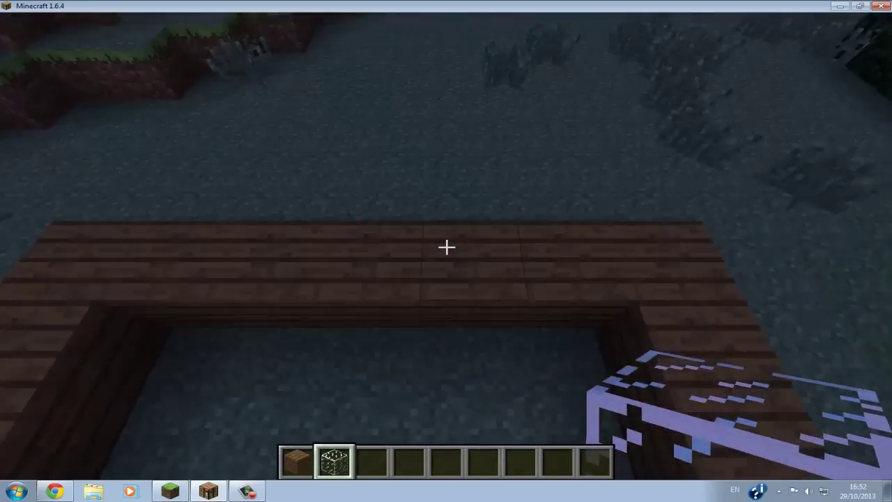
right_click(446, 247)
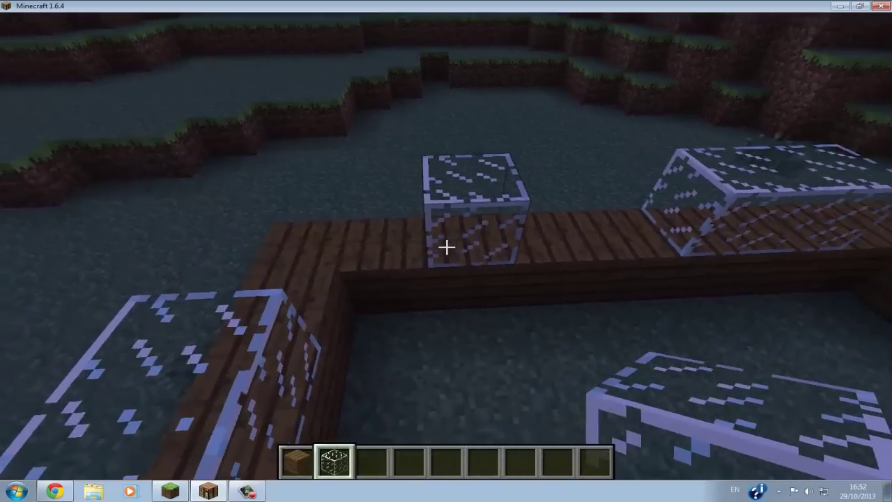
right_click(446, 246)
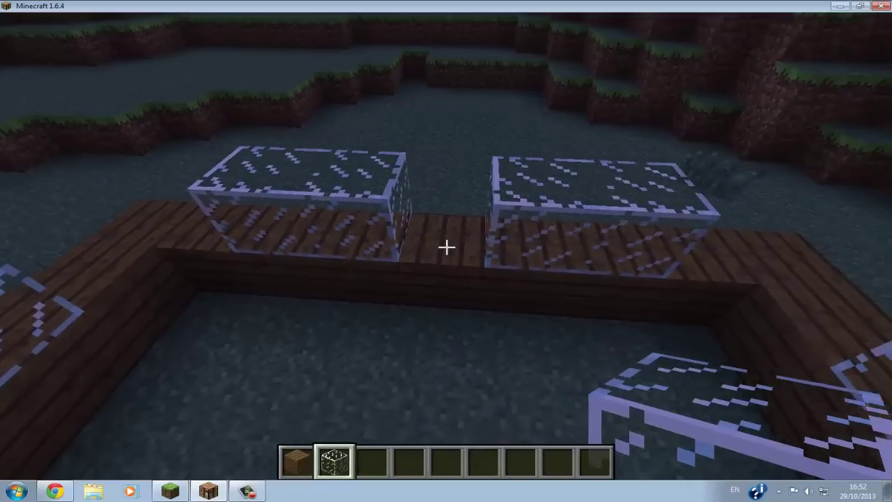
click(446, 247)
scroll(446, 247, down, 1)
scroll(446, 246, up, 1)
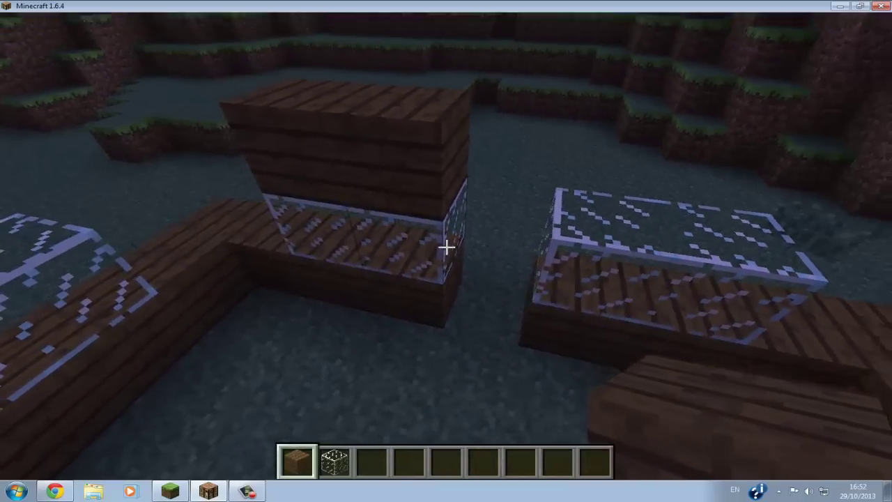
click(445, 246)
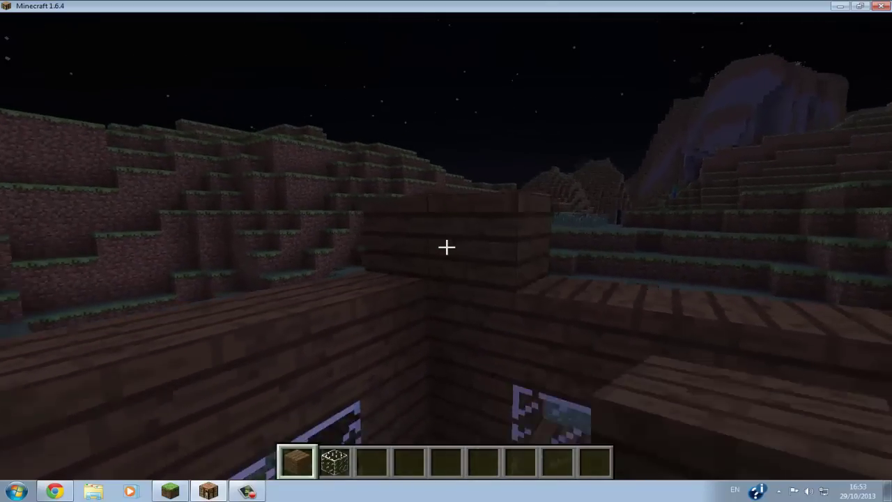
- Fly over and across the flat spruce-plank roof, breaking a plank to leave an opening
key(space)
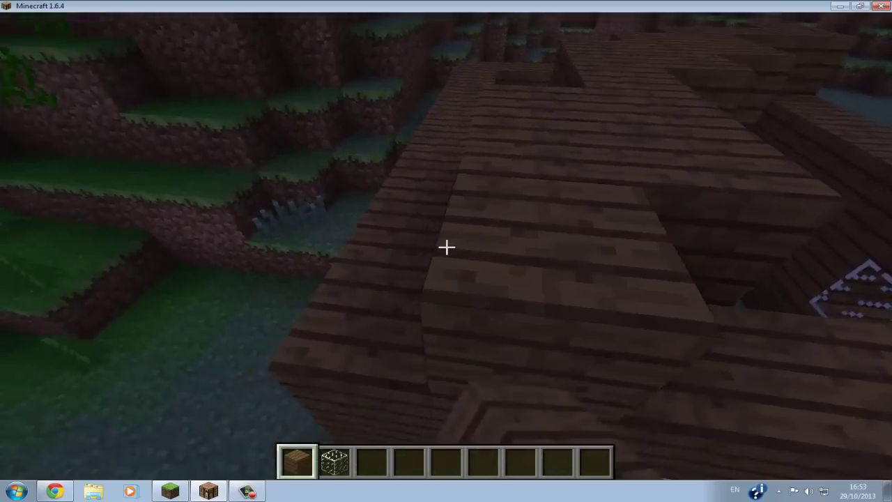
key(w)
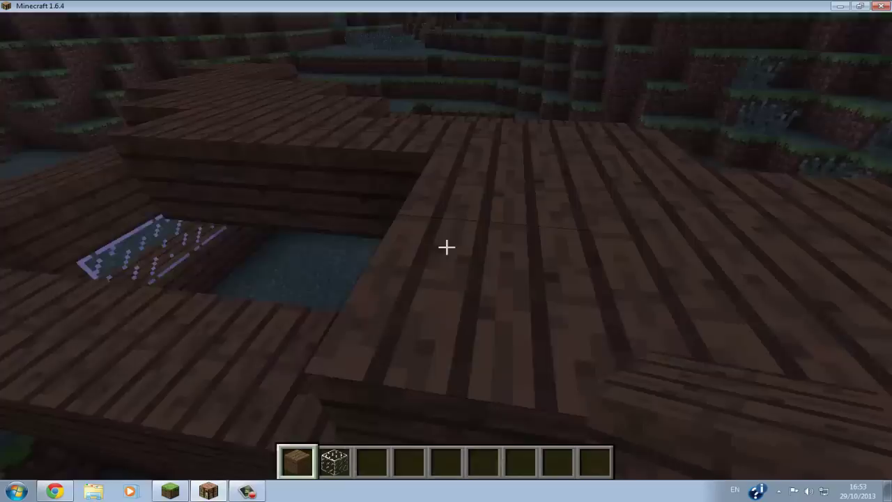
key(w)
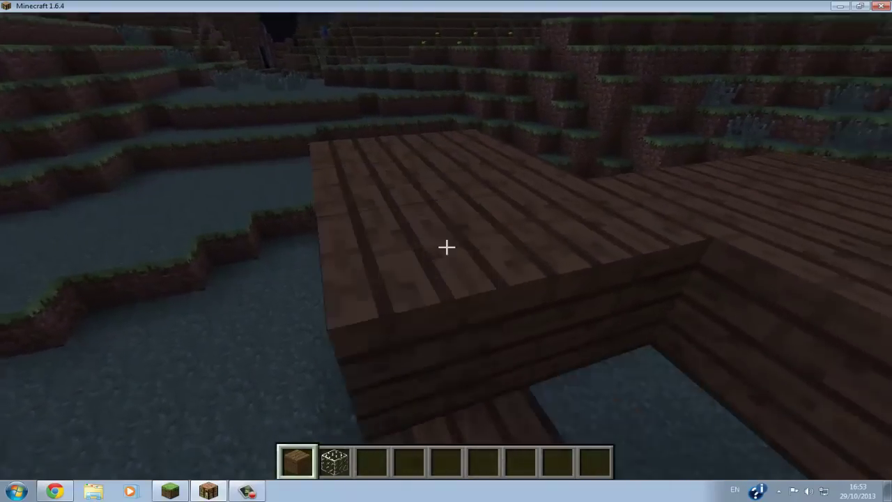
key(w)
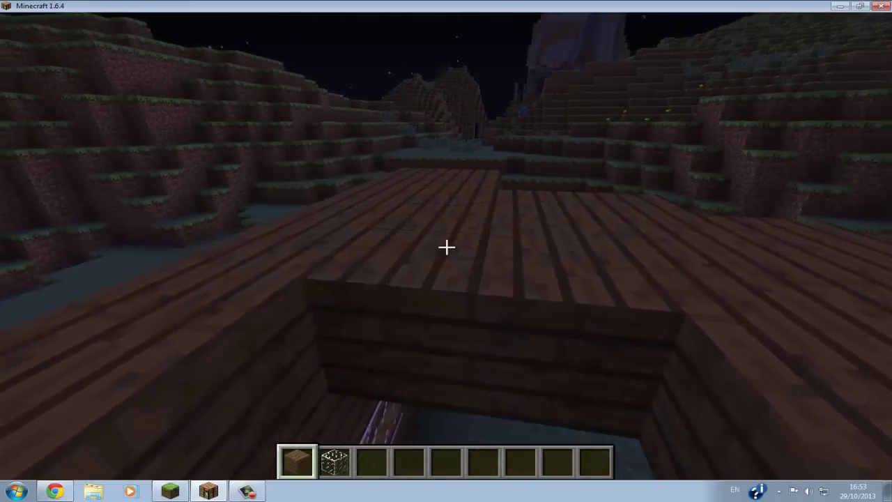
key(w)
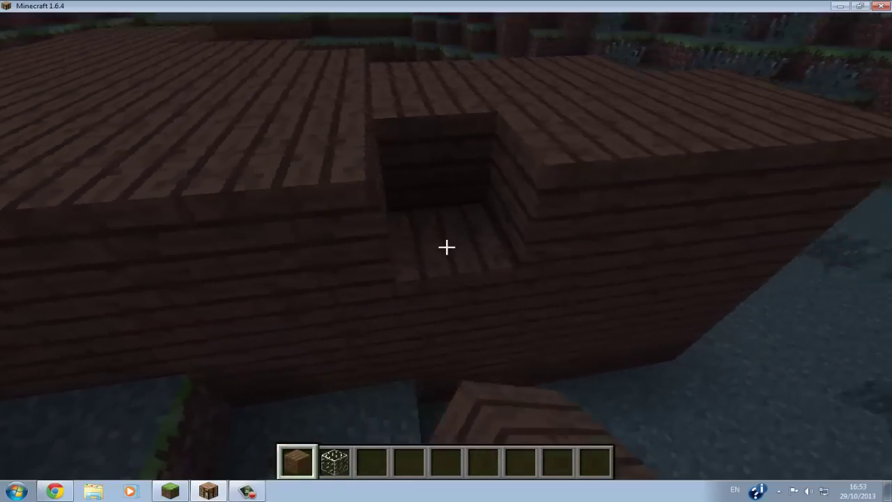
key(w)
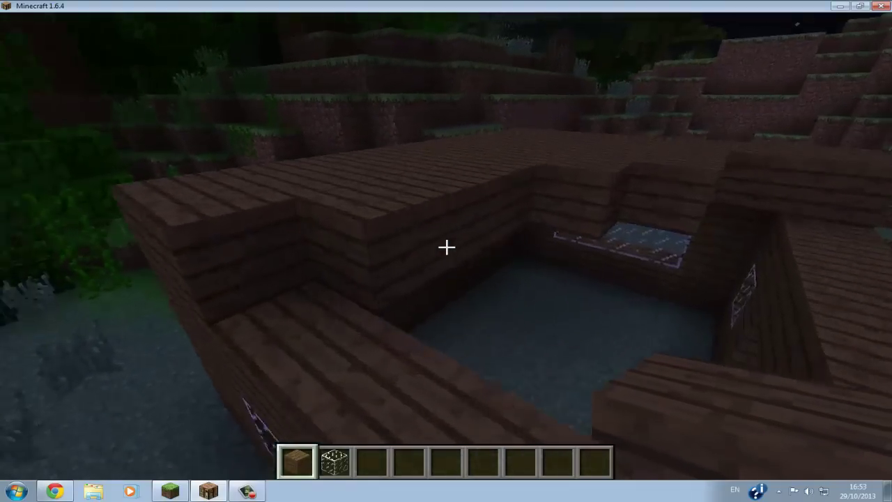
key(w)
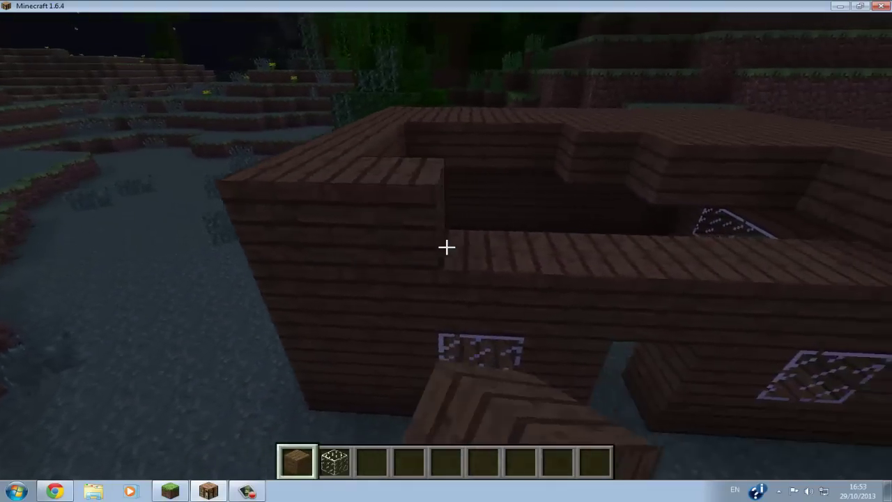
key(w)
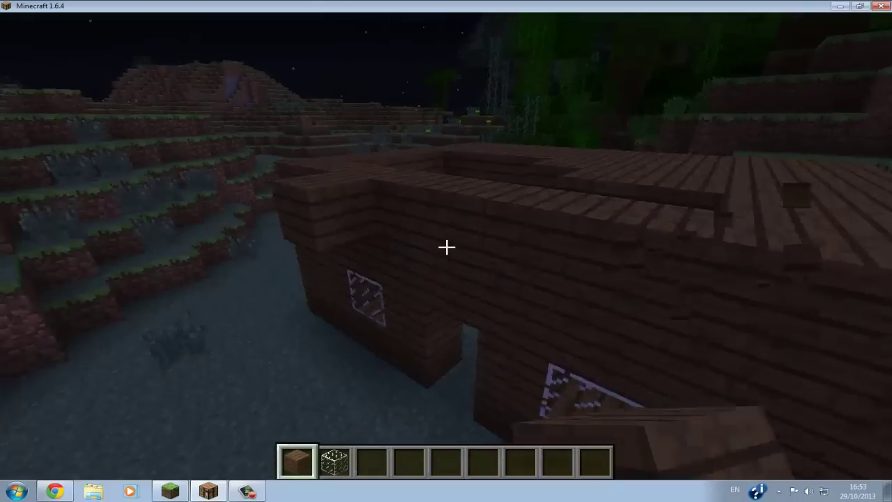
key(w)
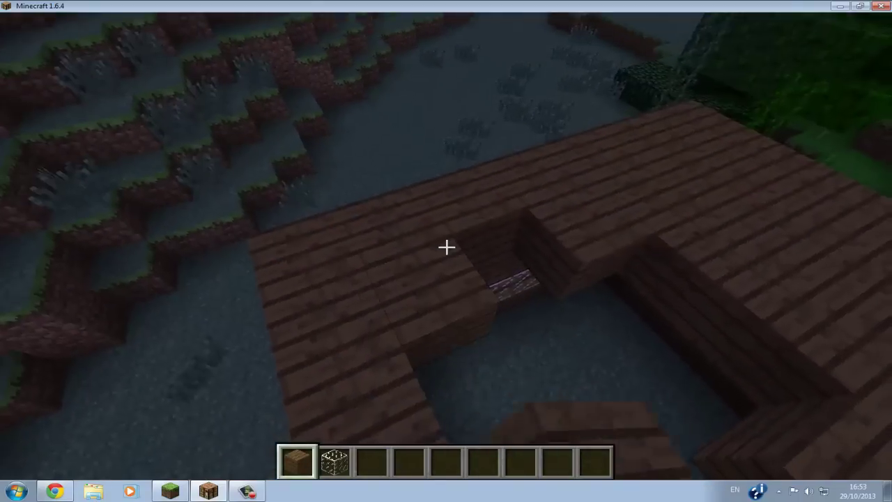
click(445, 246)
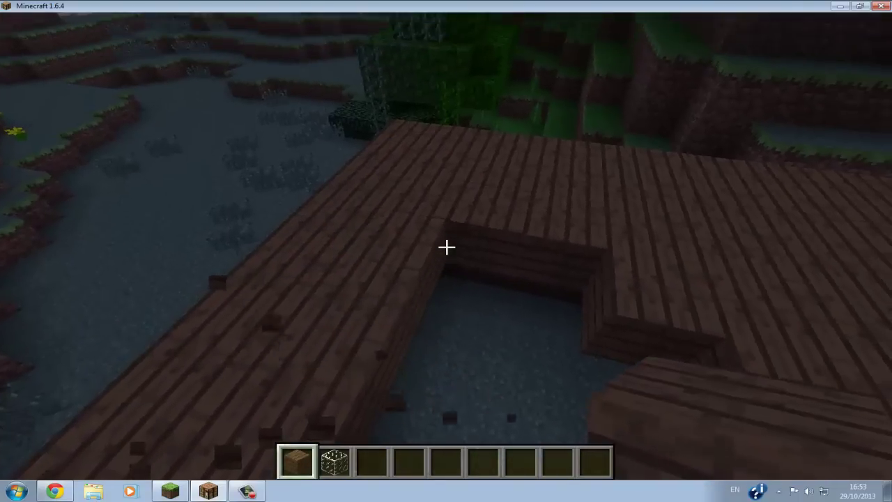
- Cross the roof and walk through the doorway into the house
key(w)
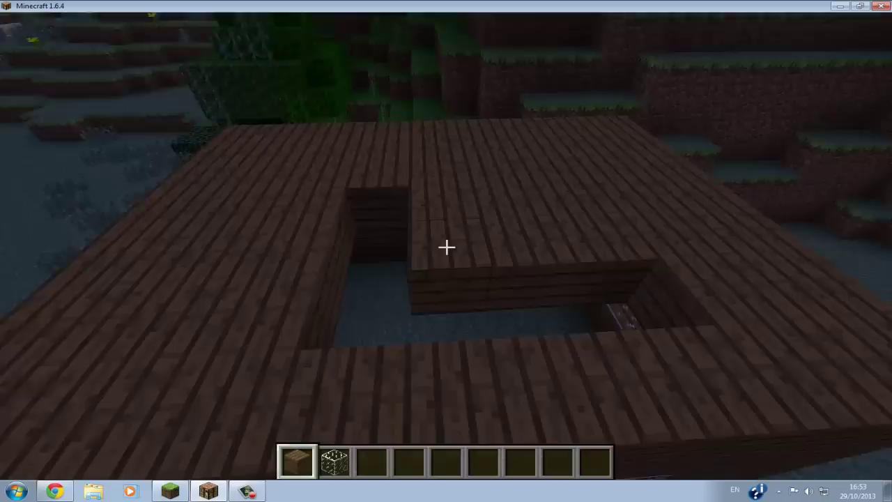
key(w)
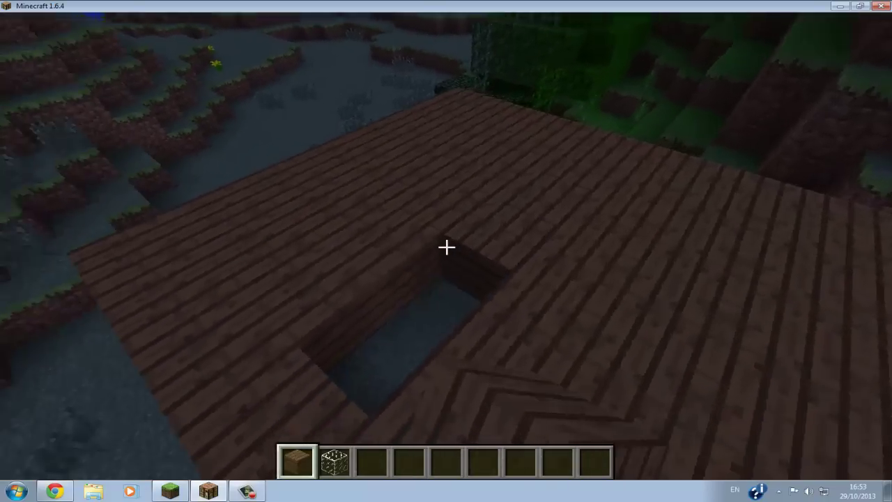
key(s)
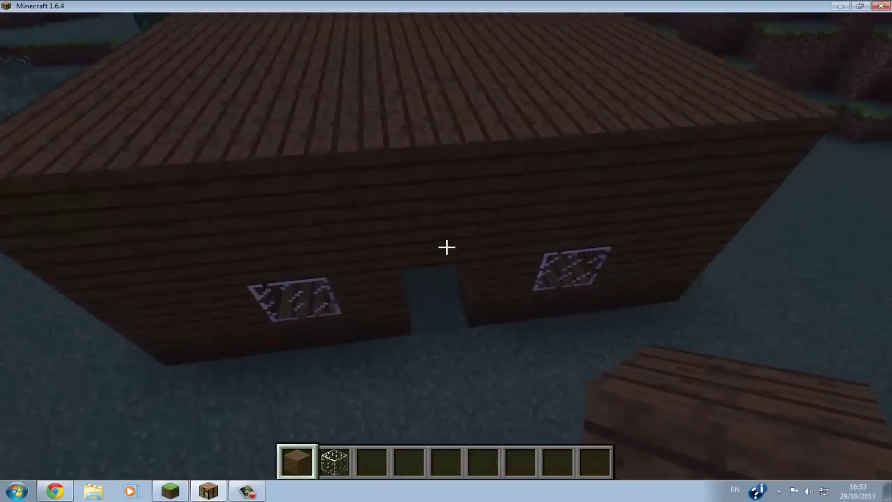
key(w)
key(2)
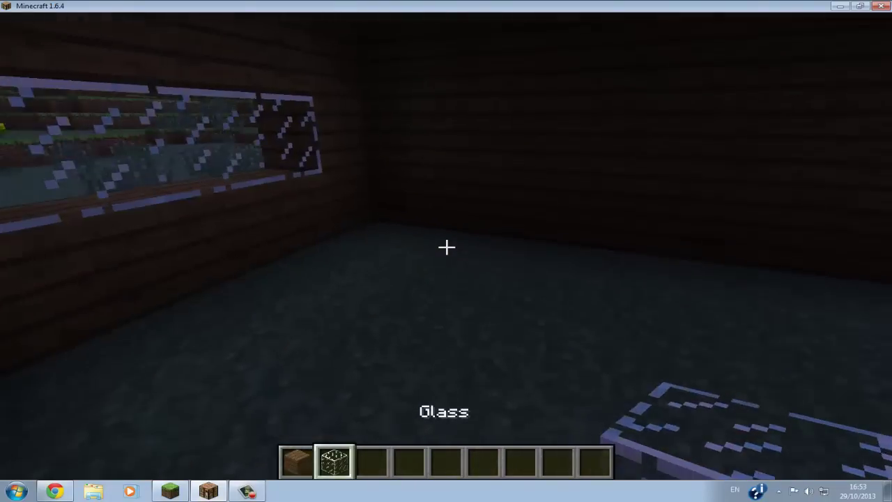
key(1)
- Take Brown Wool from the creative inventory and lay dark brown floor blocks
key(e)
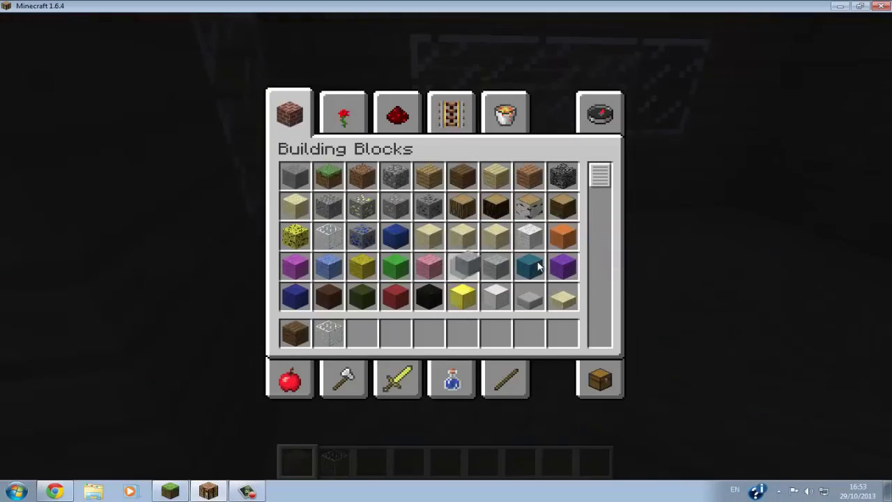
scroll(411, 279, down, 1)
scroll(432, 286, down, 1)
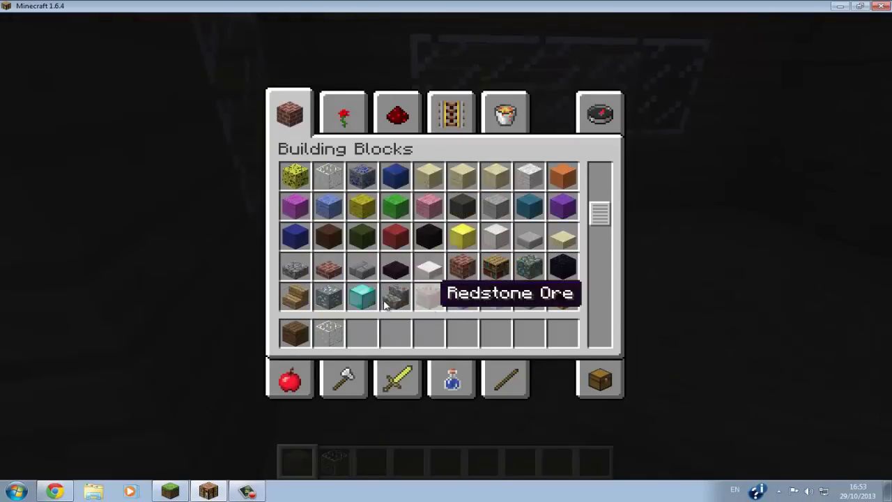
click(367, 333)
key(e)
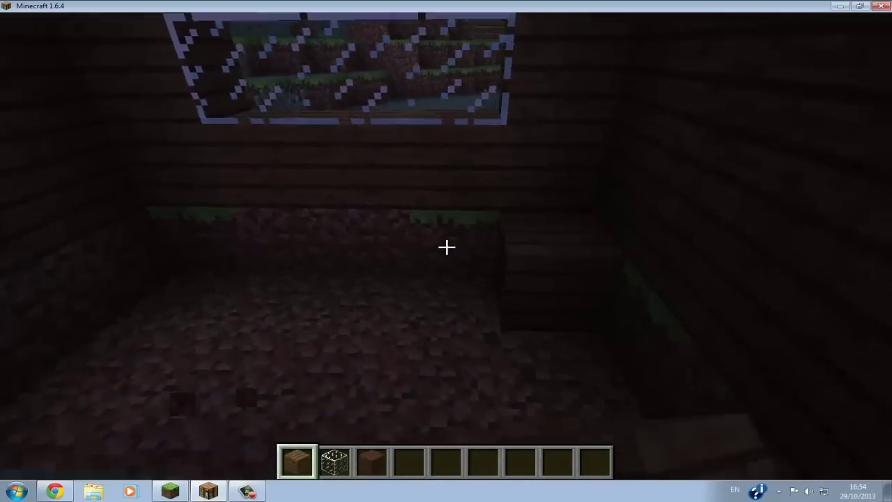
scroll(446, 246, down, 1)
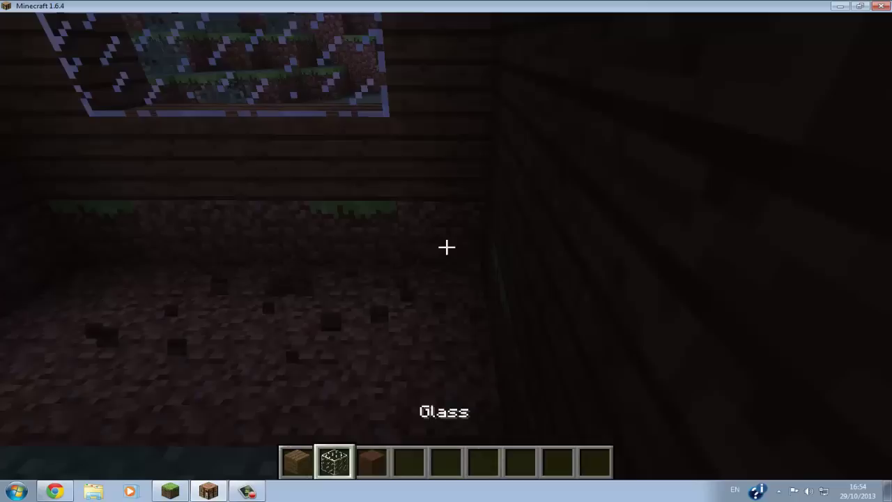
scroll(446, 247, down, 1)
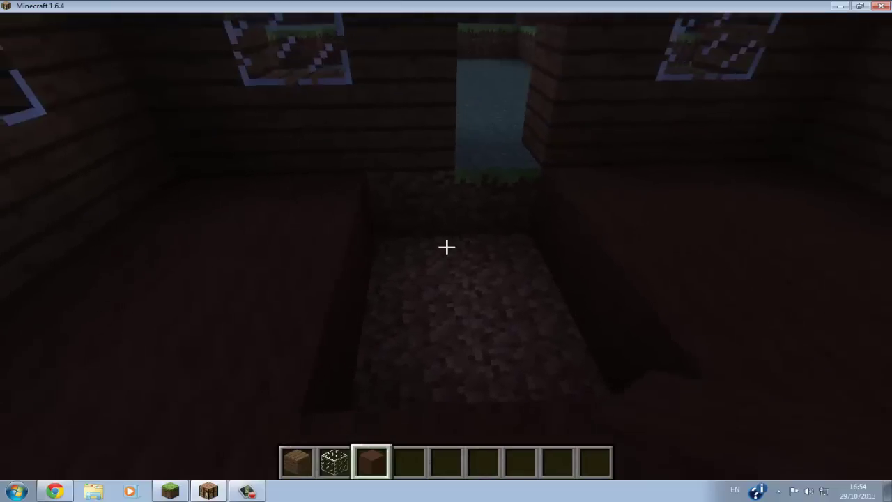
key(w)
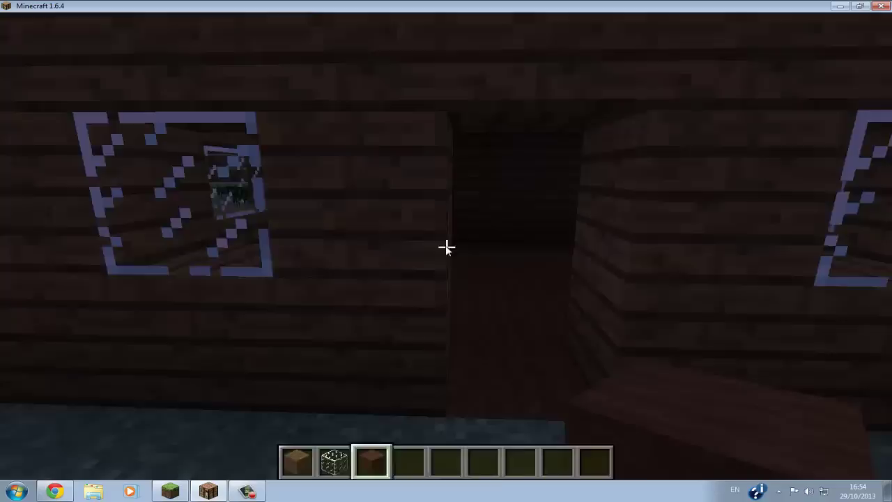
- Place a wooden door from the Redstone items in the front doorway
key(e)
click(498, 116)
click(463, 119)
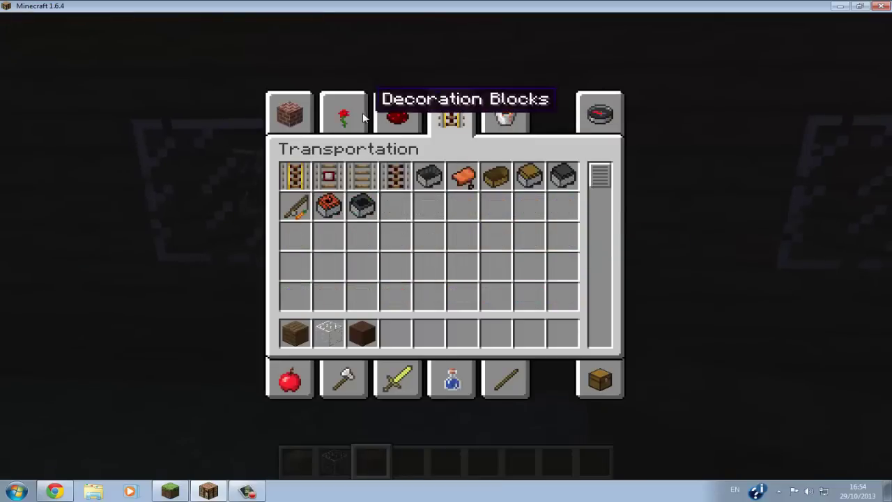
click(393, 115)
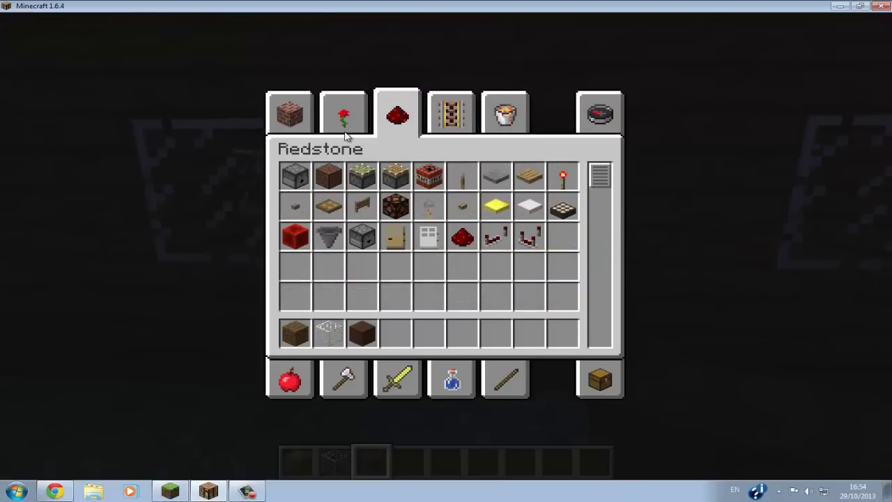
click(404, 341)
key(e)
right_click(446, 247)
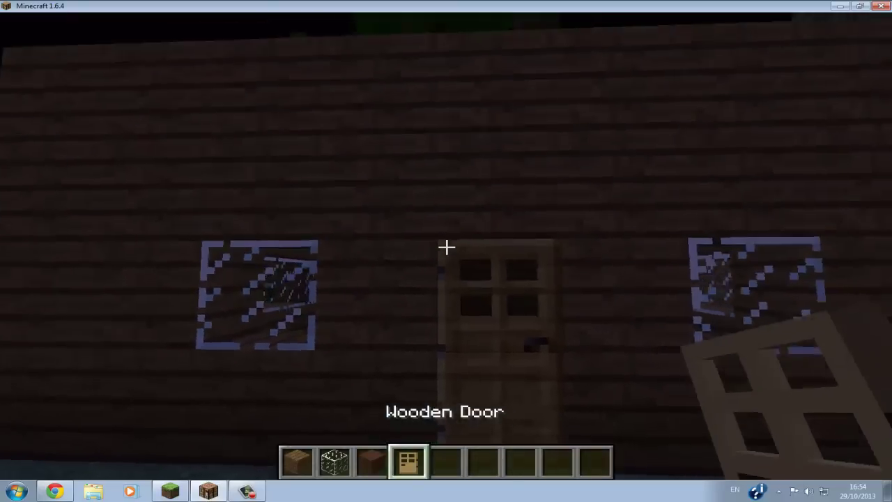
right_click(446, 246)
key(e)
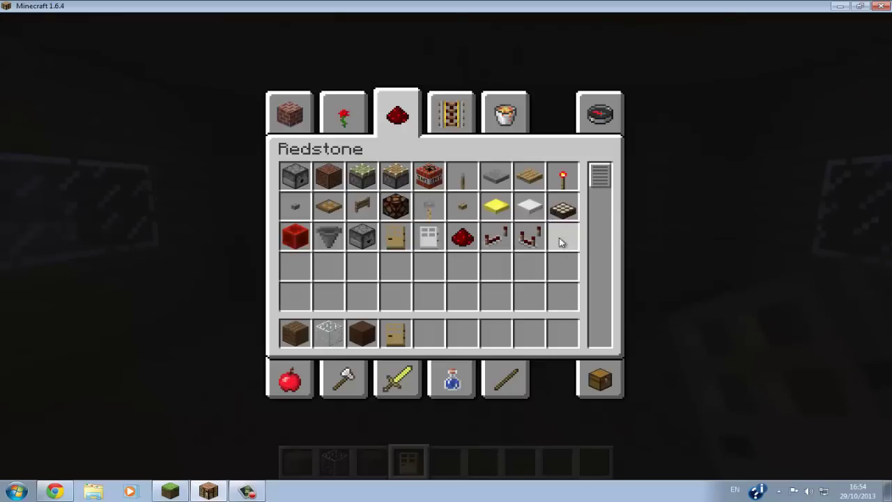
click(456, 108)
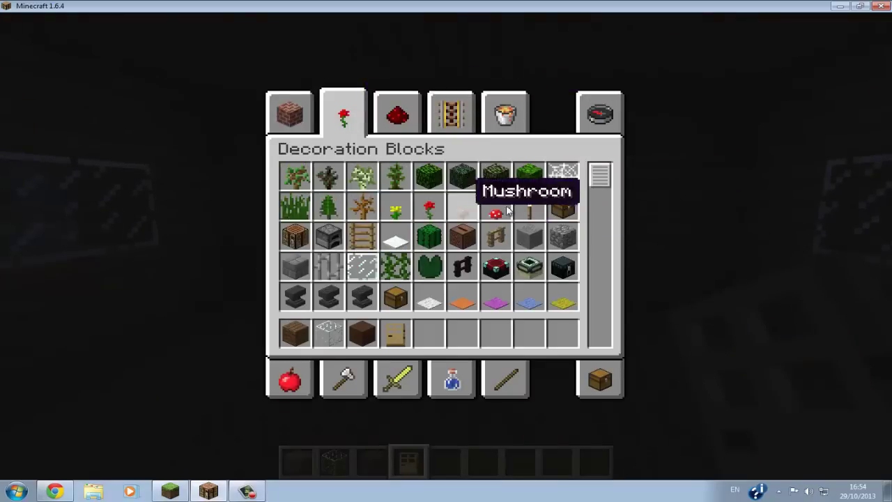
- Place a torch on the inside wall, then walk out and close the door
key(e)
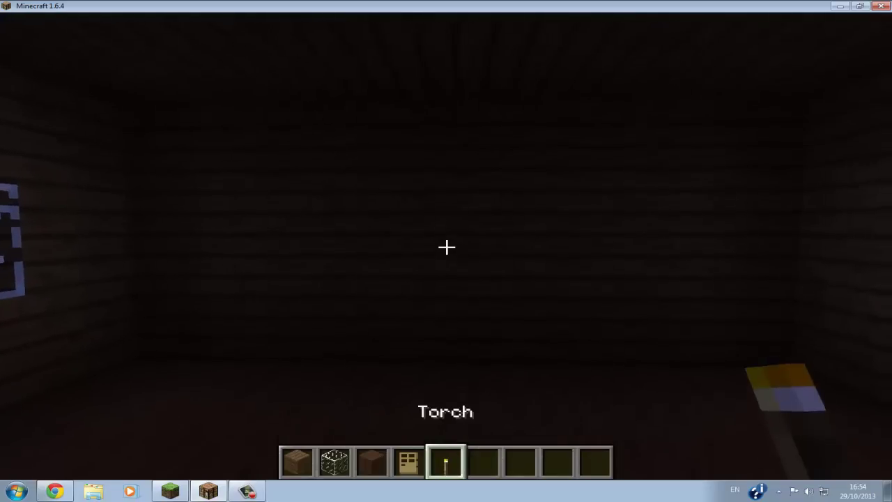
right_click(445, 247)
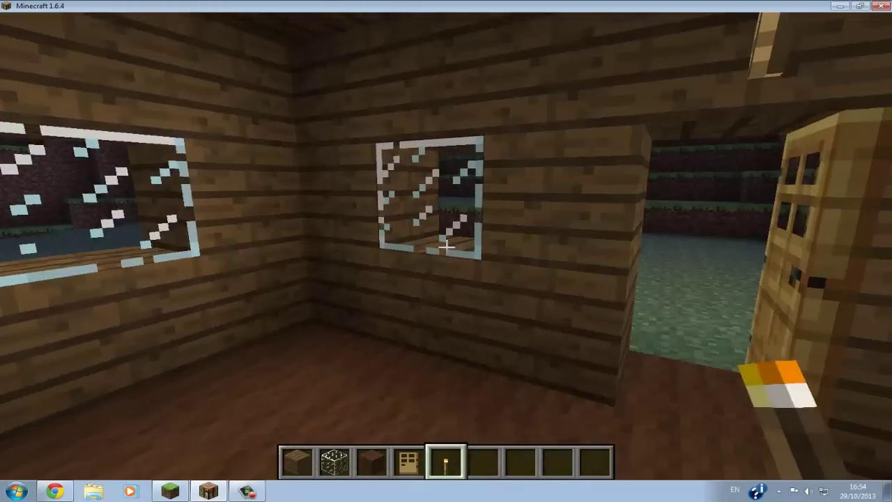
key(w)
right_click(446, 246)
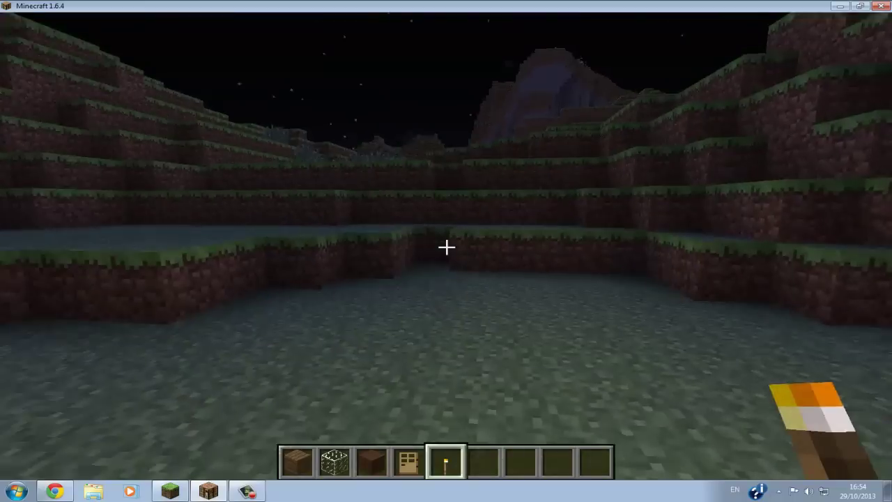
key(s)
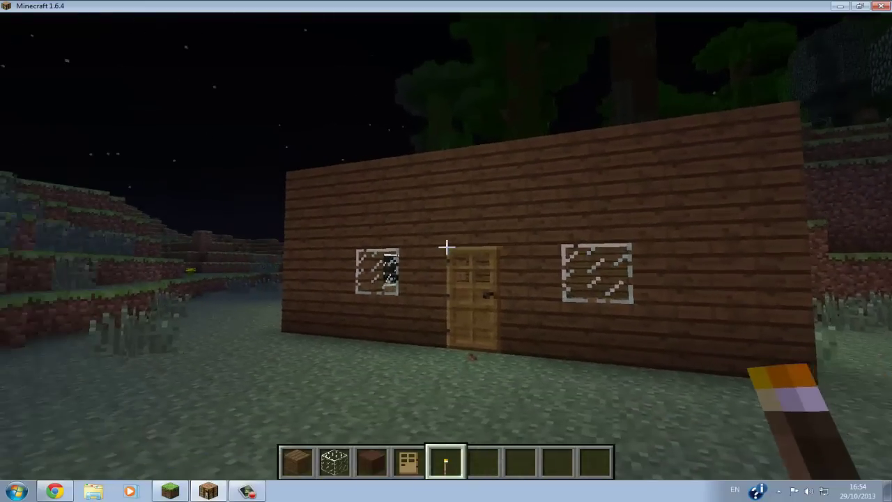
key(w)
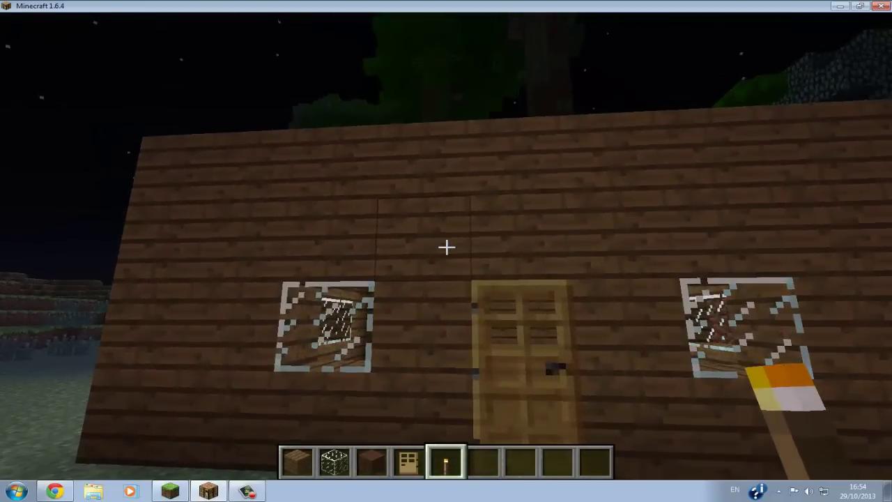
key(s)
- Hang torches above the door and both windows, then Save and Quit to Title
right_click(446, 247)
right_click(446, 247)
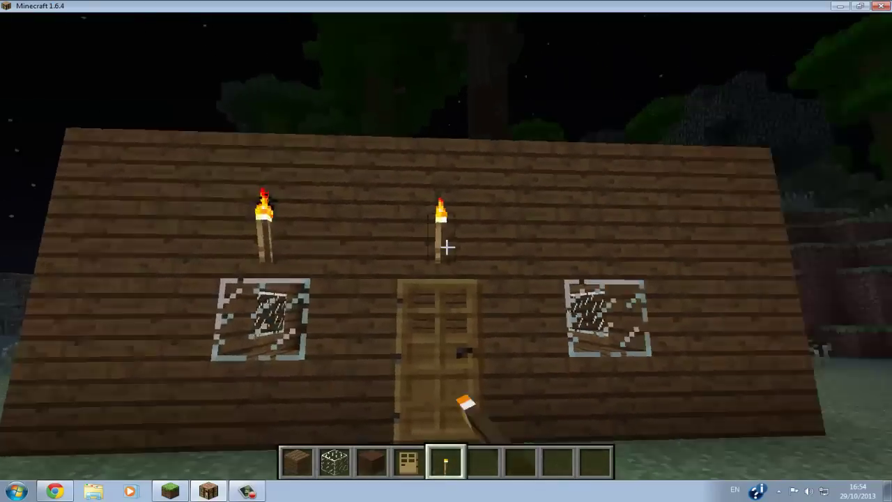
right_click(445, 246)
key(s)
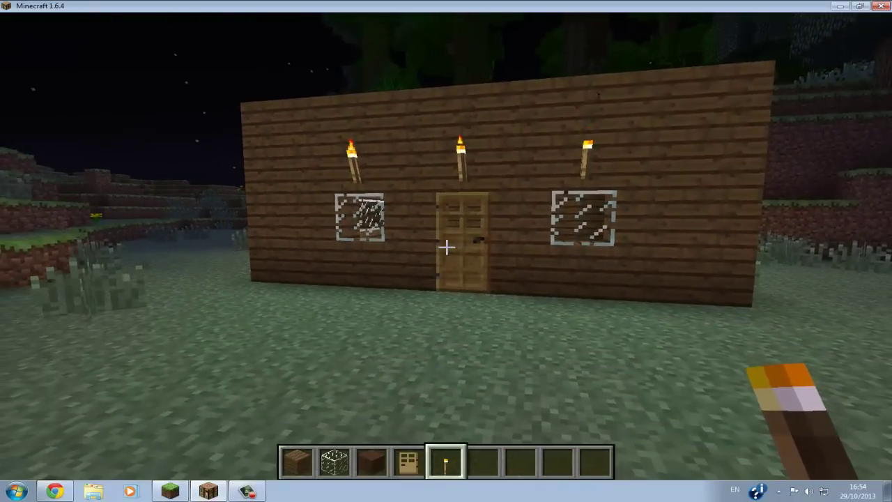
key(Escape)
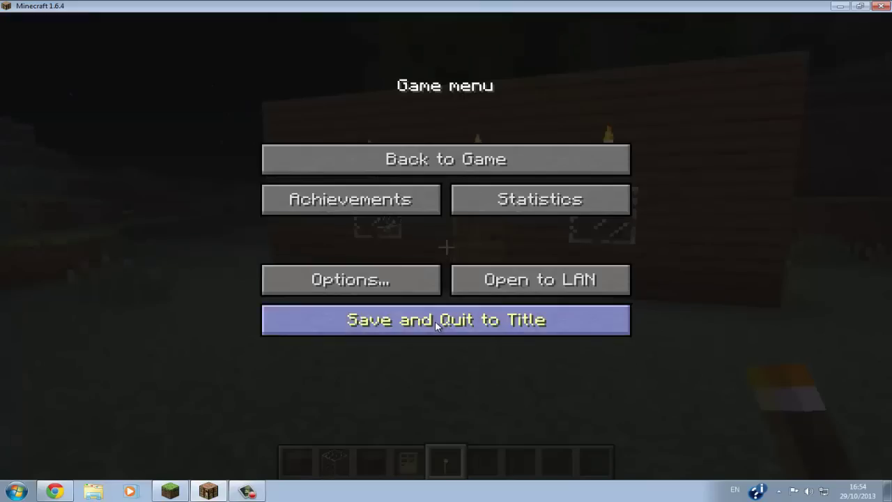
click(434, 320)
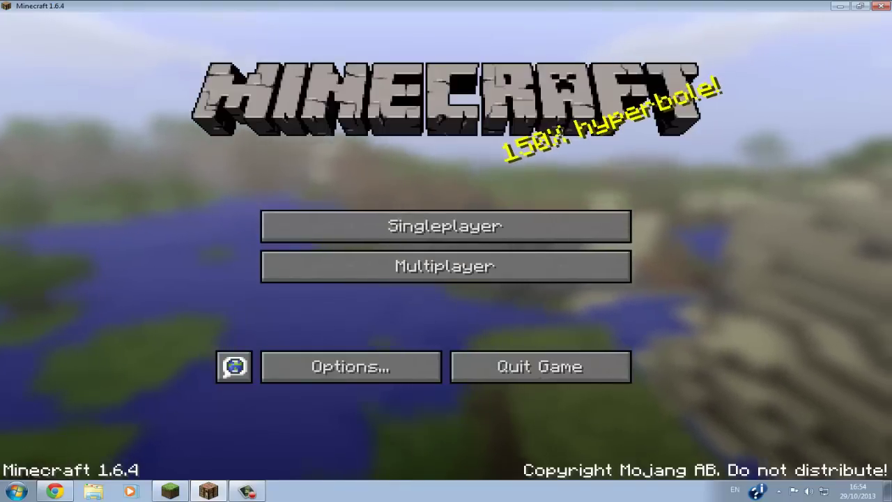
- Quit Minecraft and launch mcedit.exe from the MCedit desktop folder, allowing it to run
click(881, 5)
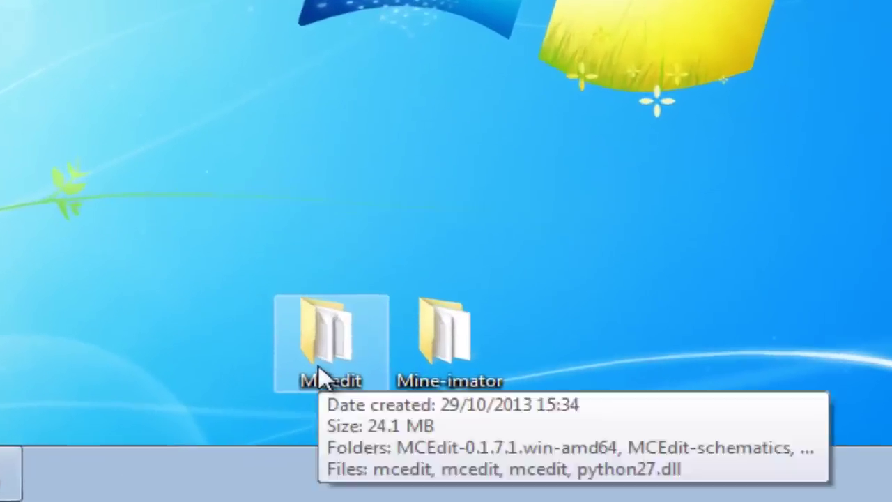
double_click(343, 447)
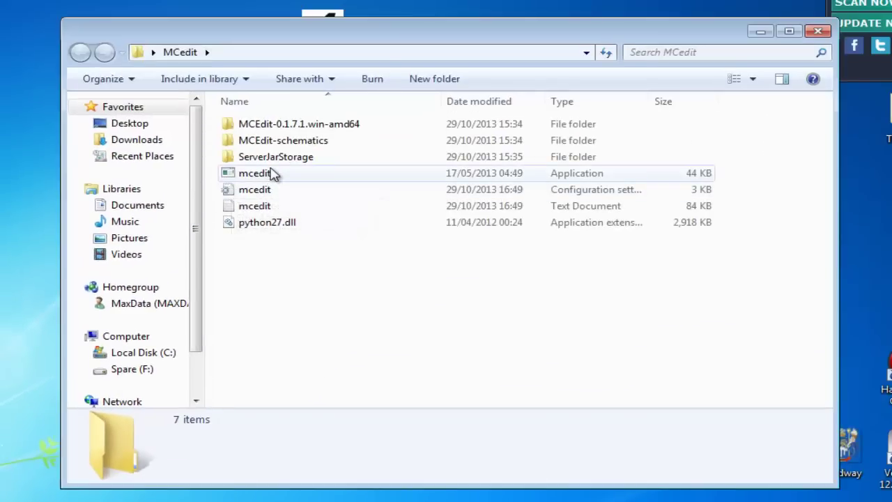
double_click(272, 174)
click(357, 295)
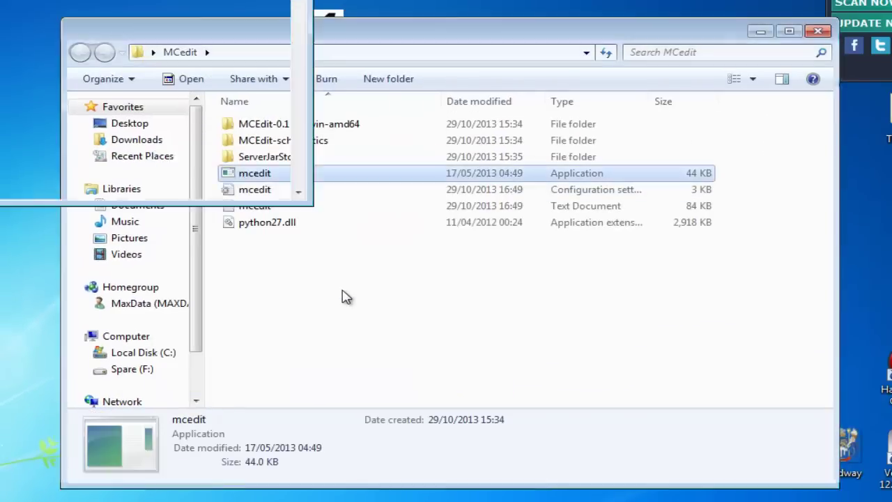
click(819, 30)
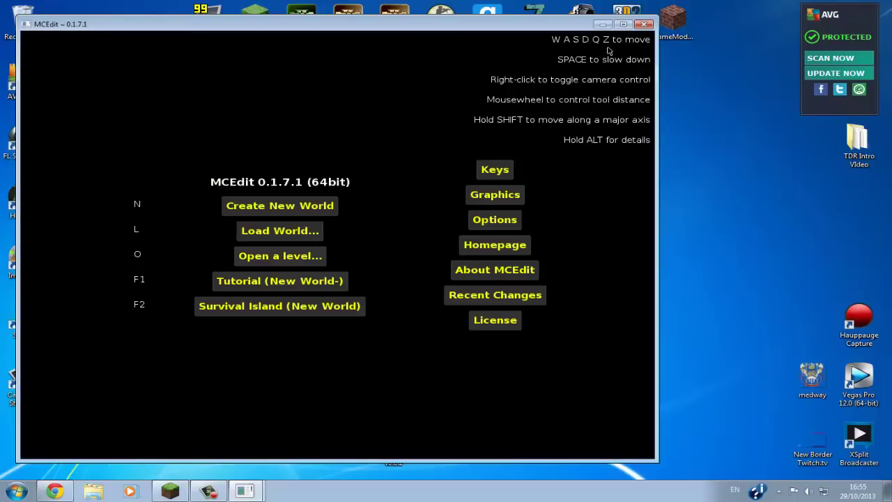
- Maximize MCEdit and load Tutorial (New World-) from the saved worlds list
click(625, 26)
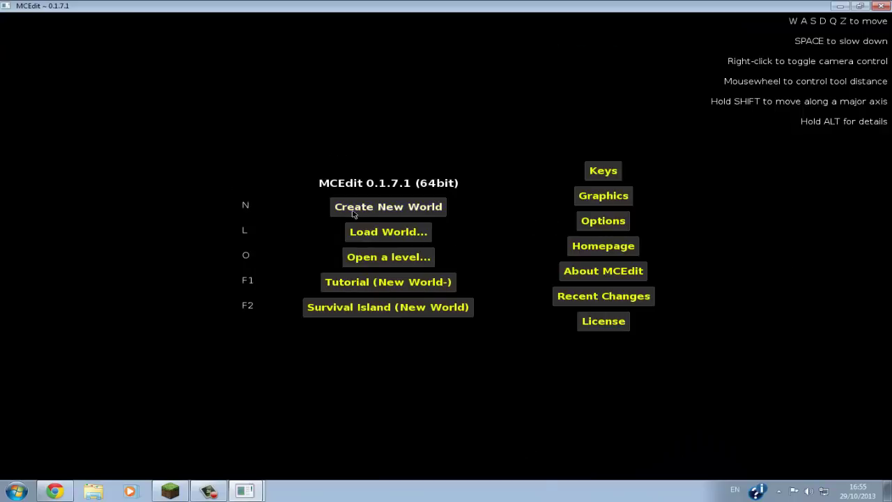
click(361, 239)
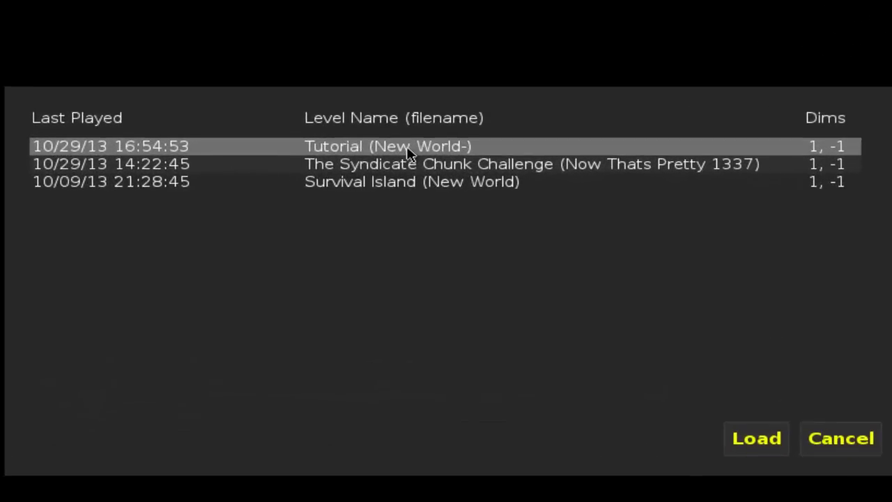
click(759, 443)
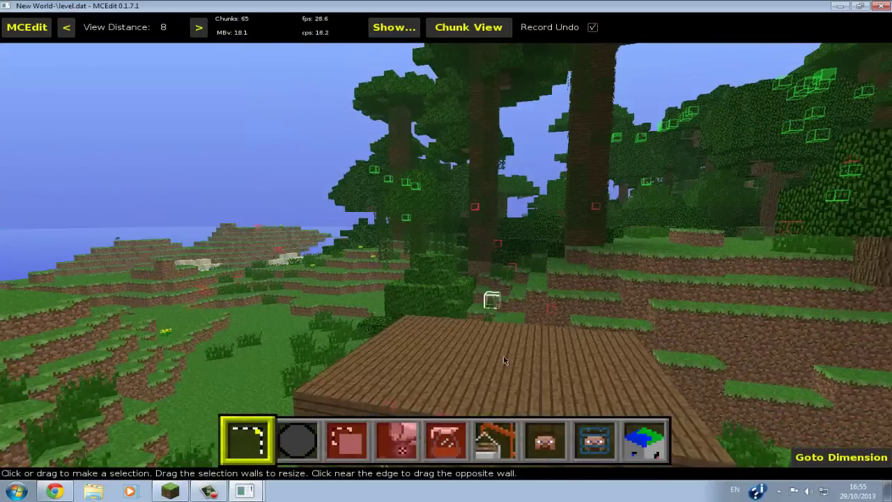
- Fly around the house, try a first selection, then discard it
key(s)
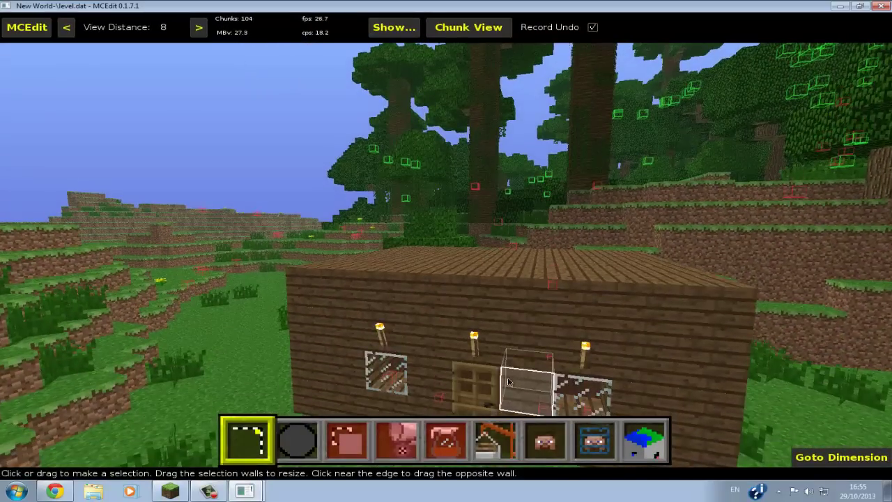
key(a)
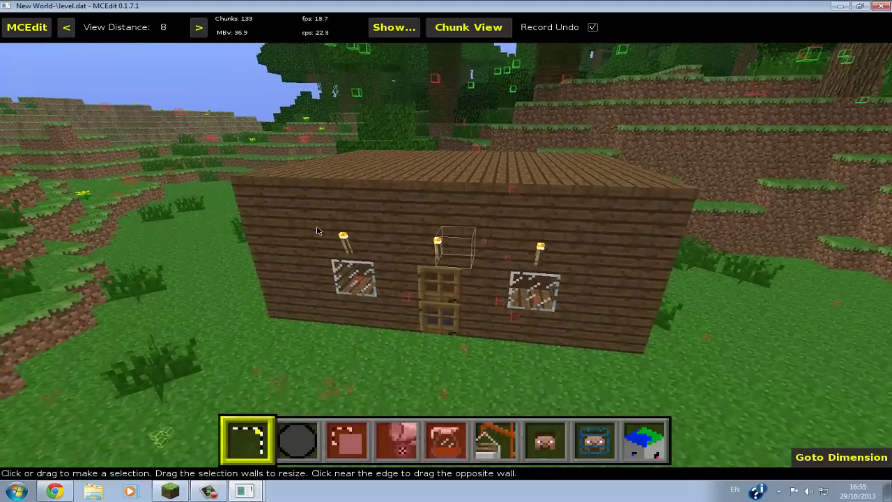
key(l)
key(l)
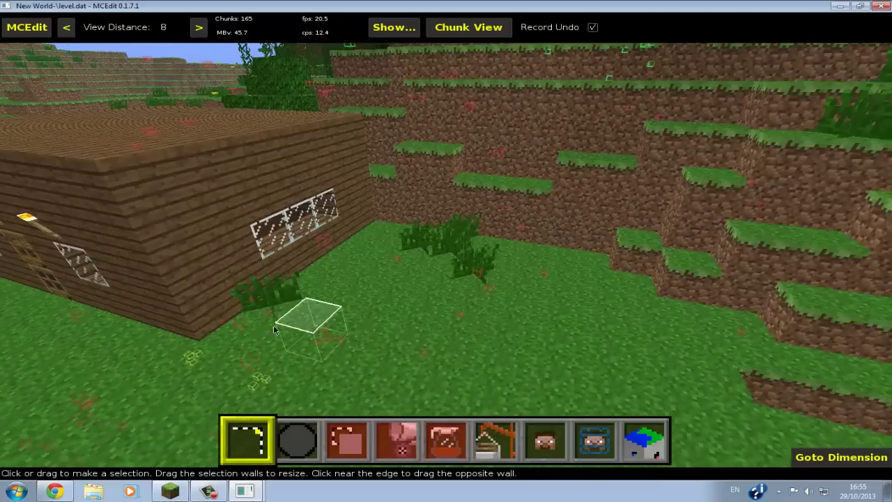
key(l)
key(s)
key(w)
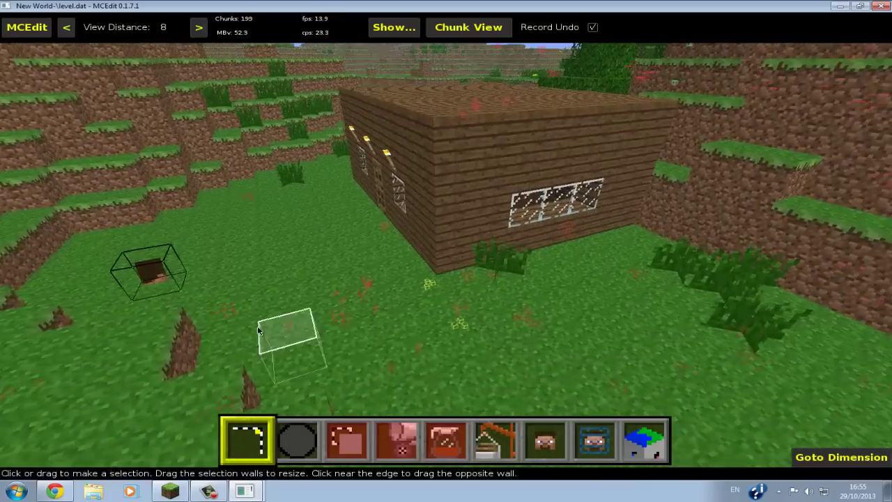
key(w)
click(427, 263)
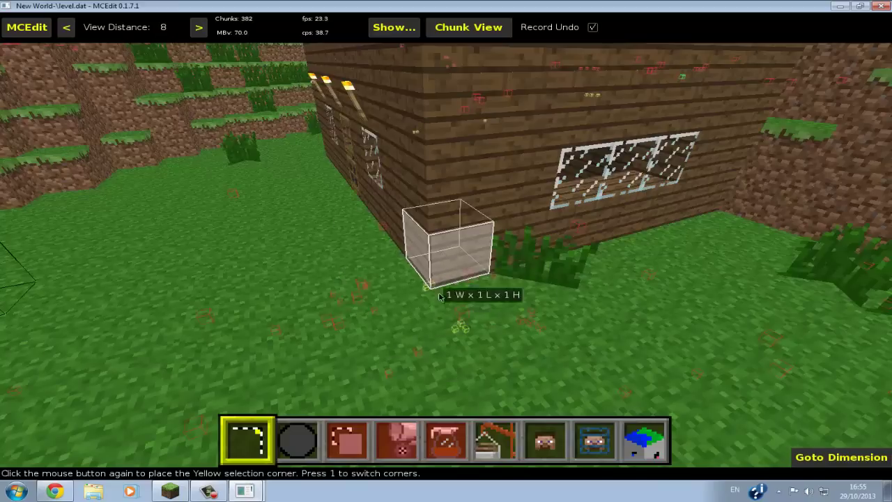
click(427, 268)
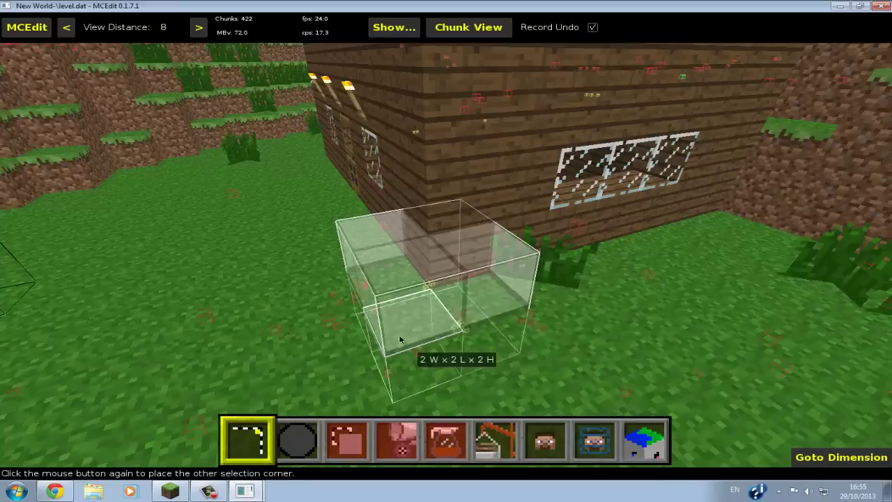
right_drag(399, 340, 460, 289)
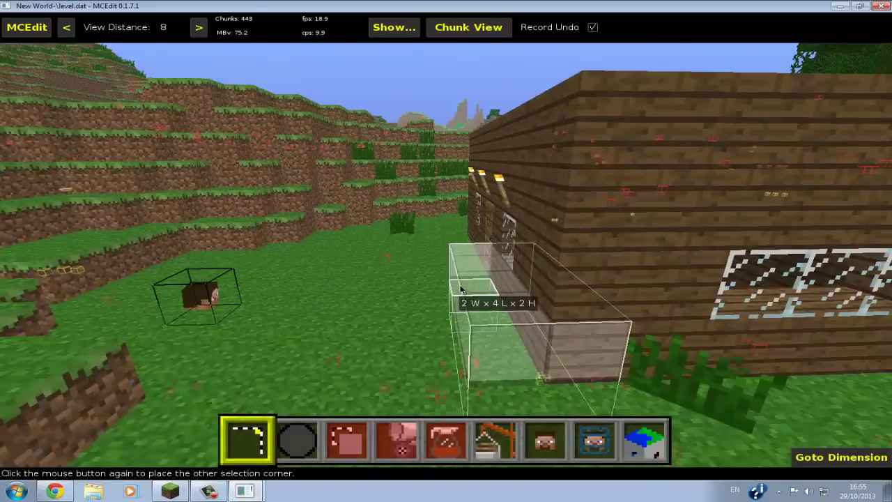
click(460, 289)
click(52, 158)
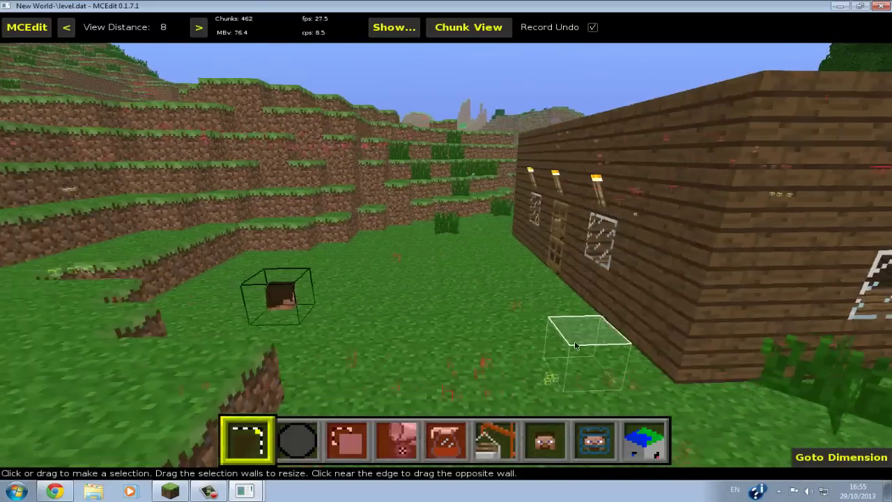
right_drag(575, 345, 441, 361)
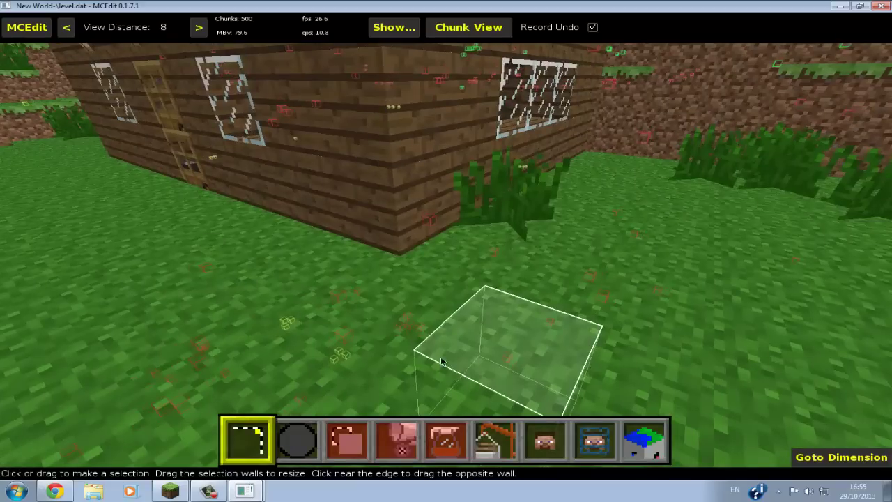
- Drag a selection from the house's base corner out to 8 W x 10 L x 5 H
click(399, 317)
drag(404, 321, 358, 225)
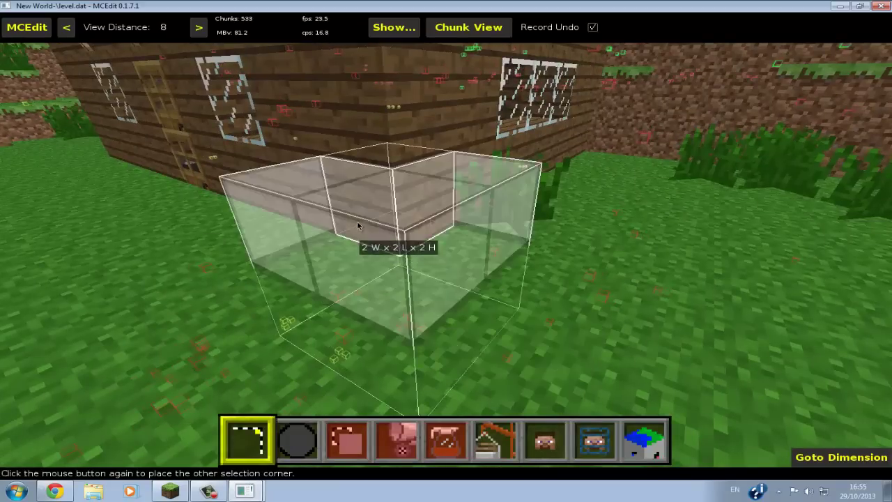
key(s)
right_drag(328, 175, 334, 370)
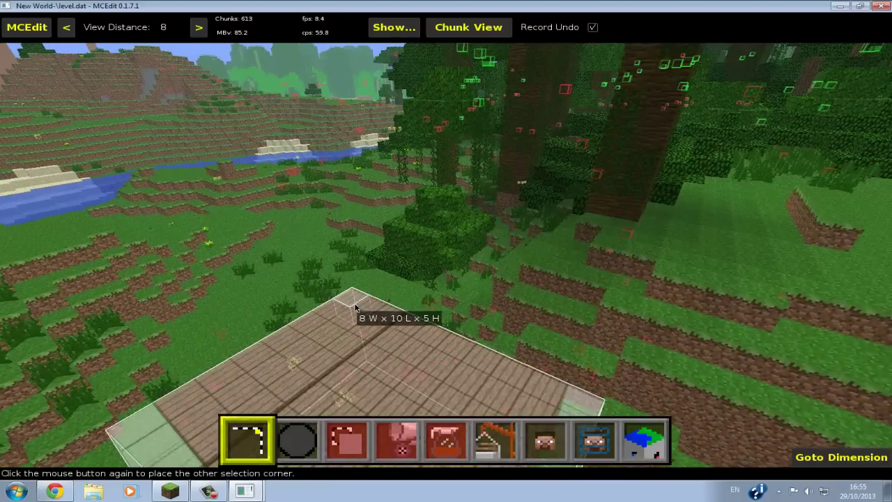
key(s)
key(w)
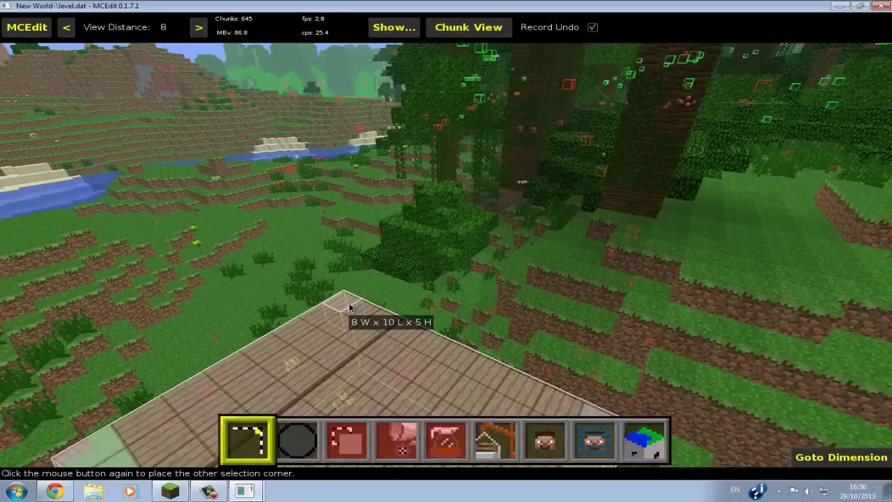
key(a)
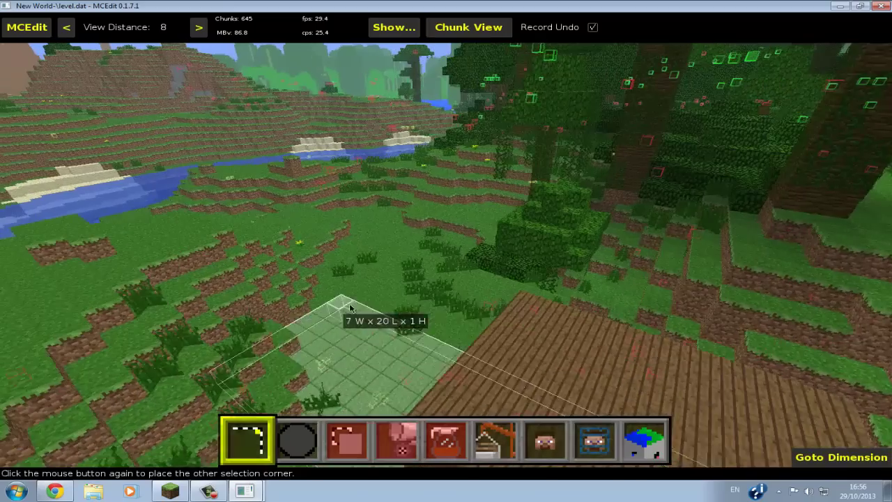
click(505, 307)
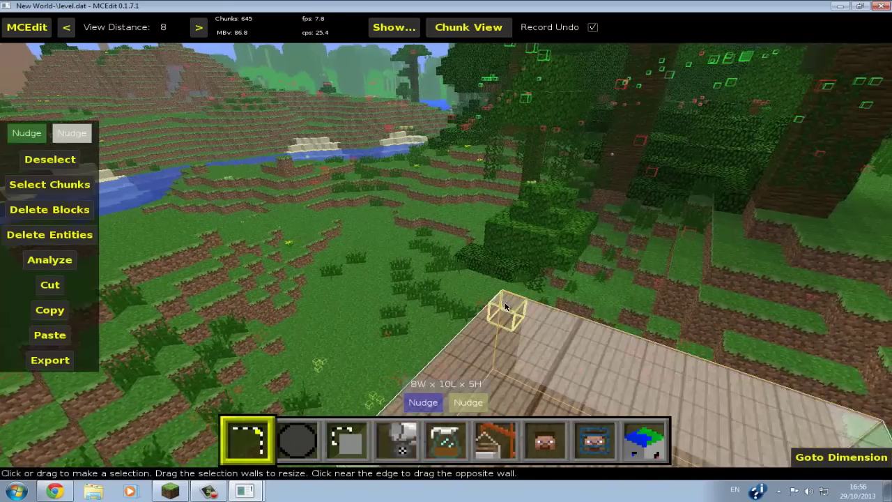
key(s)
key(w)
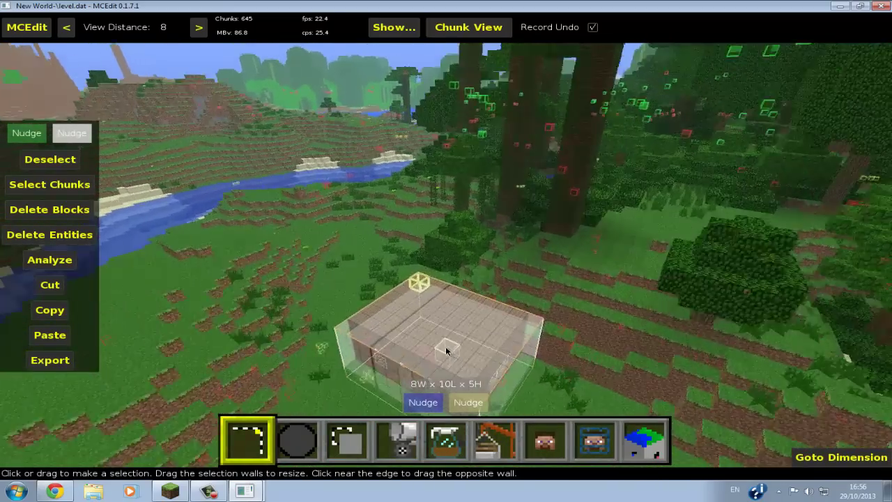
key(s)
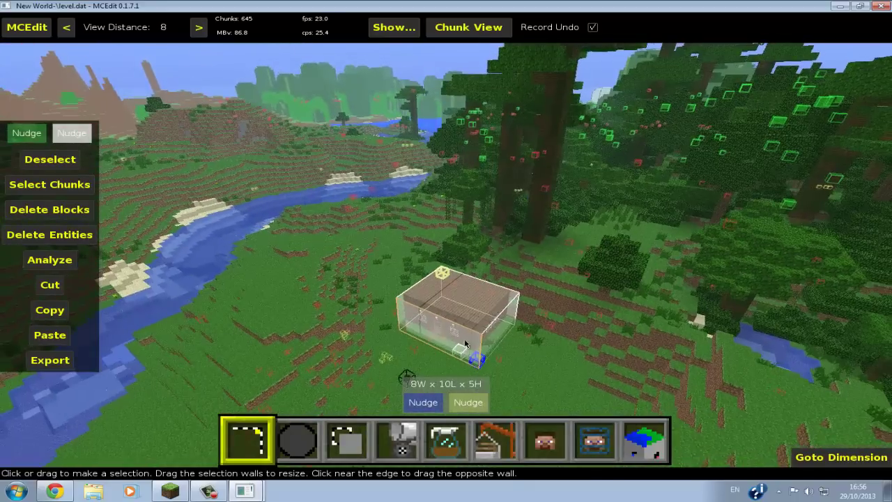
key(w)
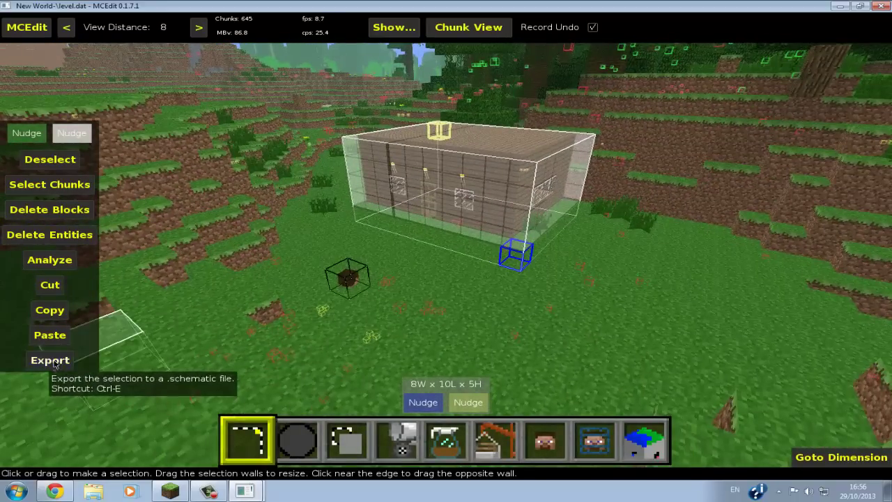
- Export the selected house as a schematic to the Desktop, editing the file name
click(51, 362)
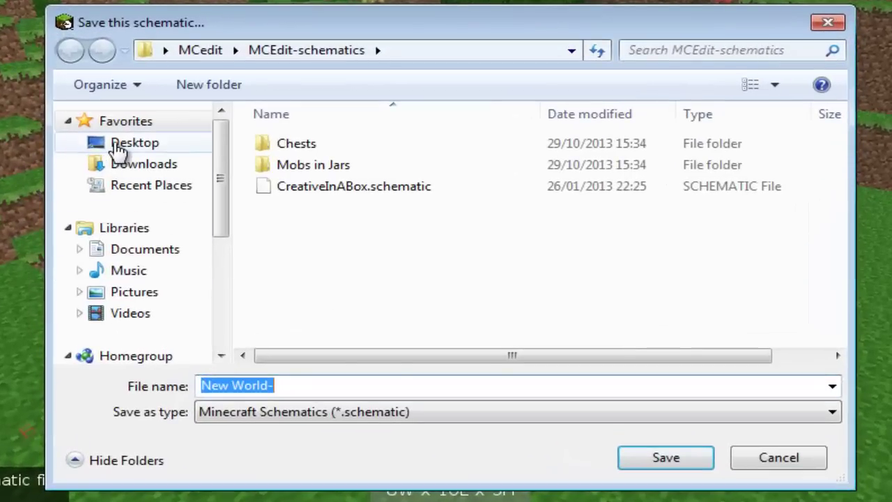
click(118, 148)
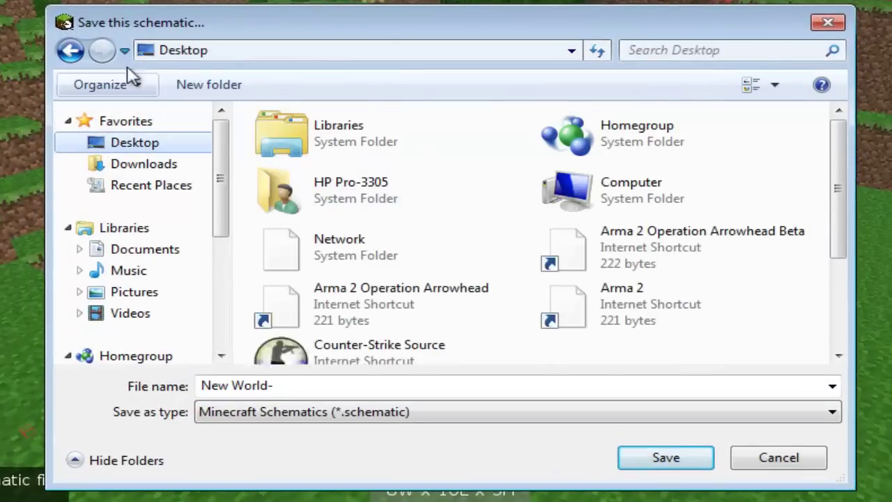
drag(314, 385, 82, 387)
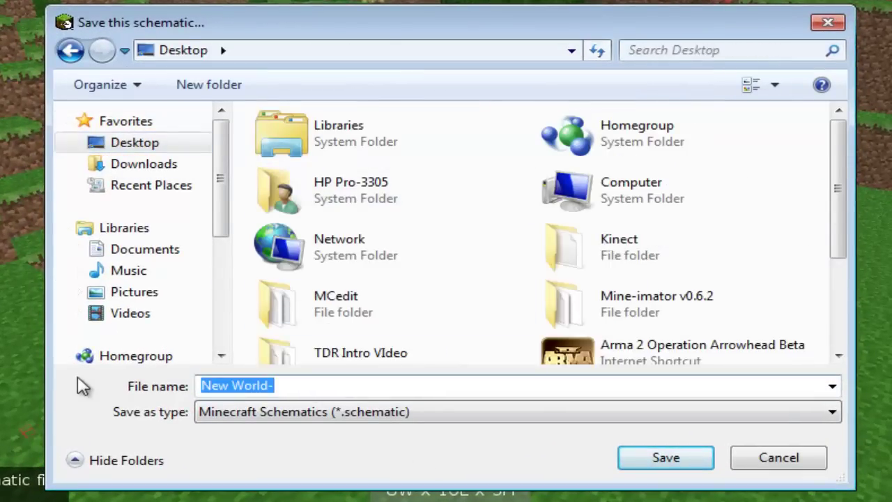
text(T)
key(BackSpace)
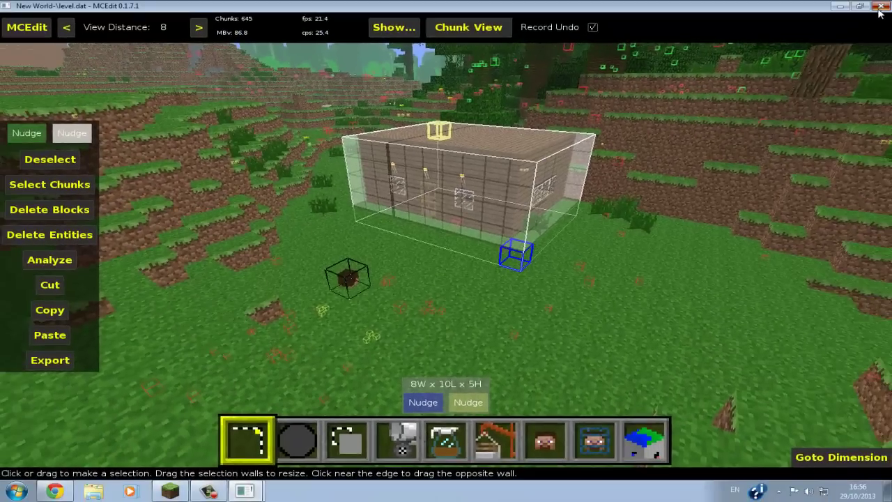
- Close MCEdit, move the schematic to the desktop centre, and launch Mine-imator v0.6.2
click(879, 7)
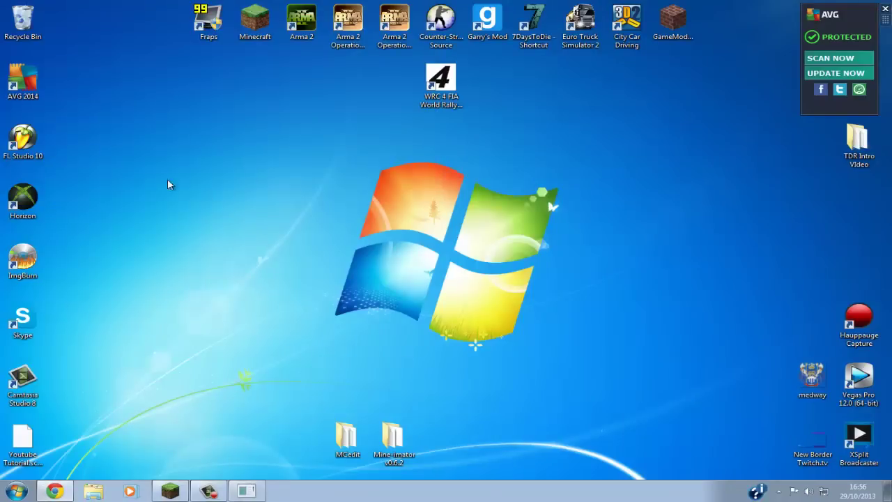
drag(14, 421, 307, 289)
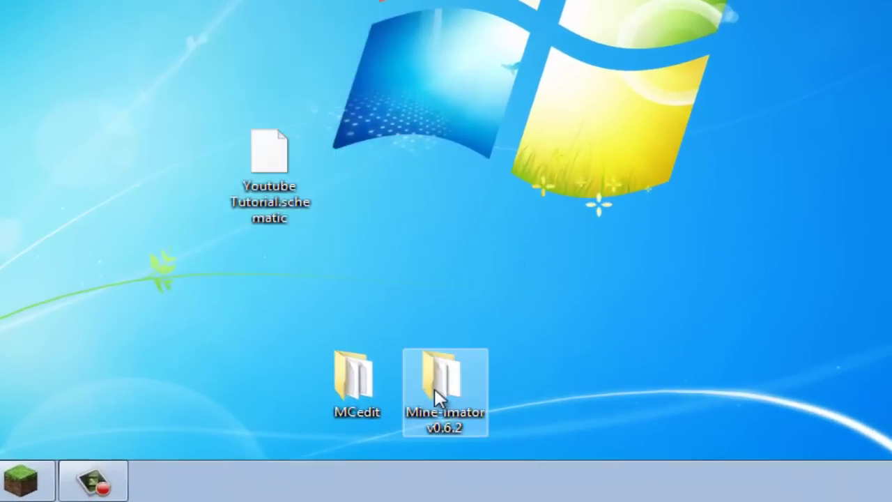
double_click(435, 390)
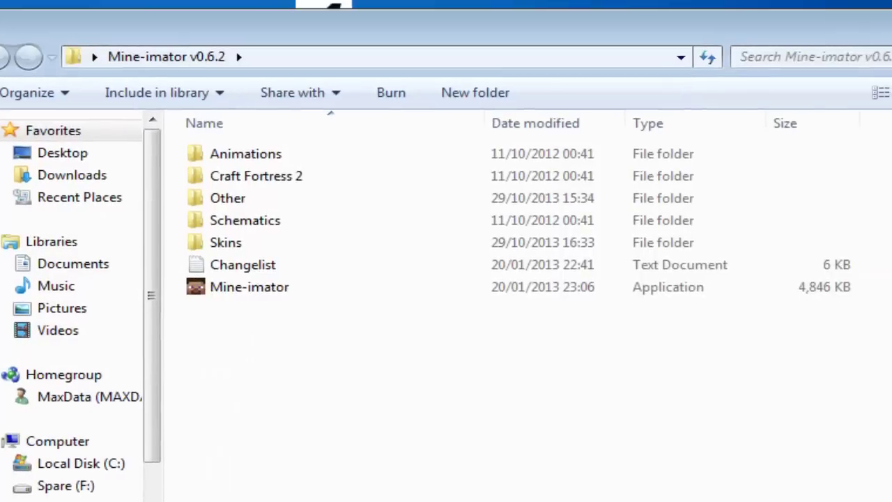
double_click(267, 291)
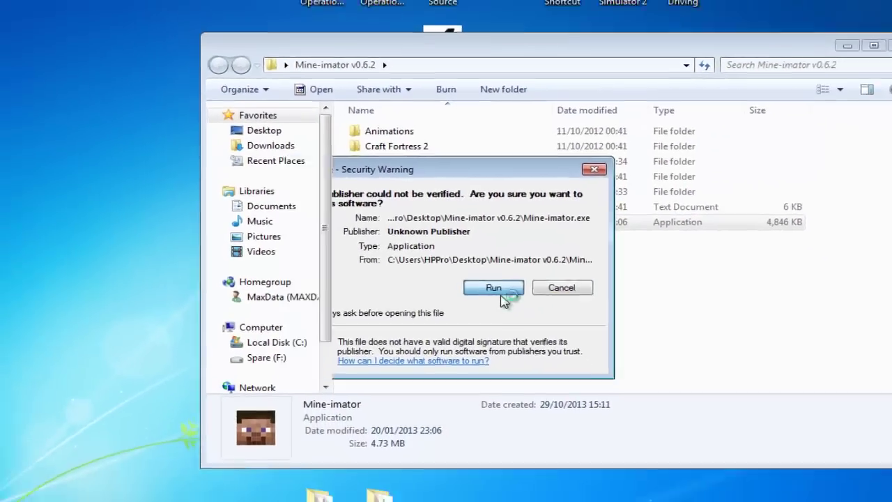
click(496, 289)
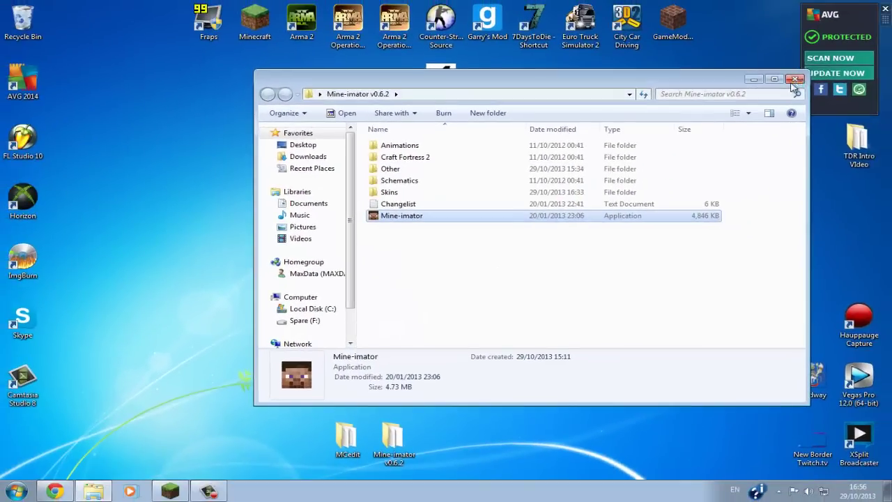
click(793, 80)
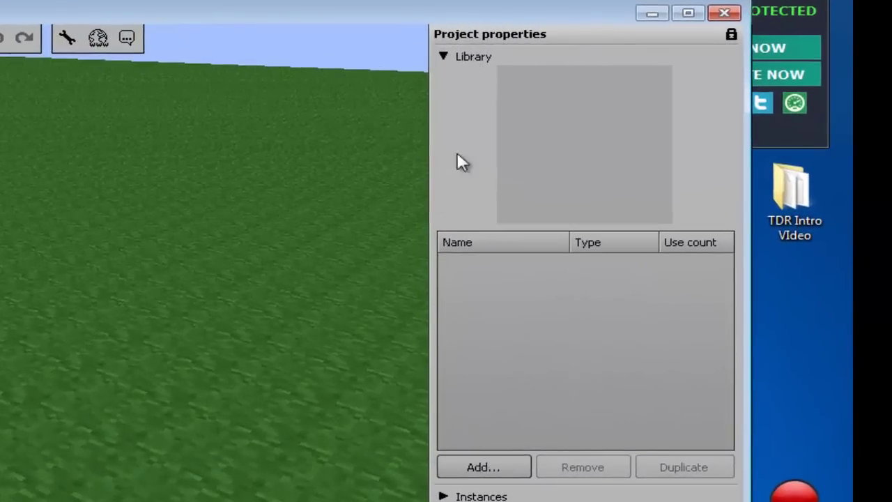
- Add a Scenery library item loaded from Desktop's Youtube Tutorial.schematic, placing the wooden house
click(480, 464)
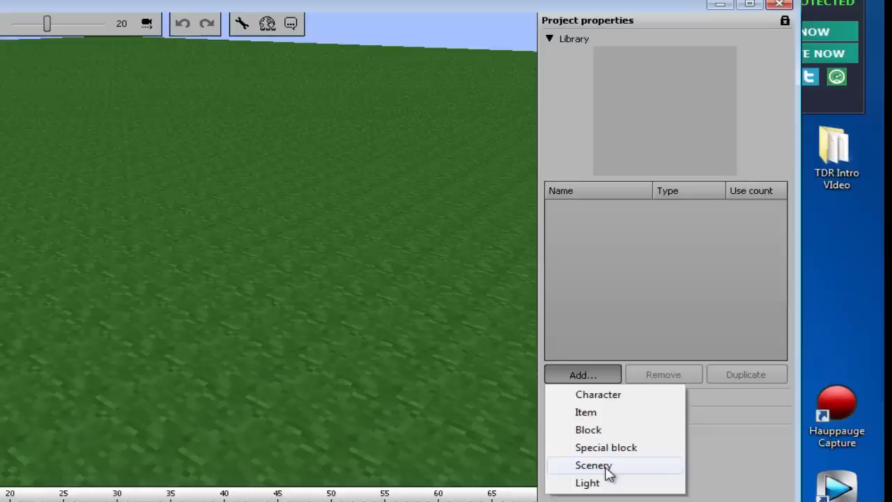
click(618, 436)
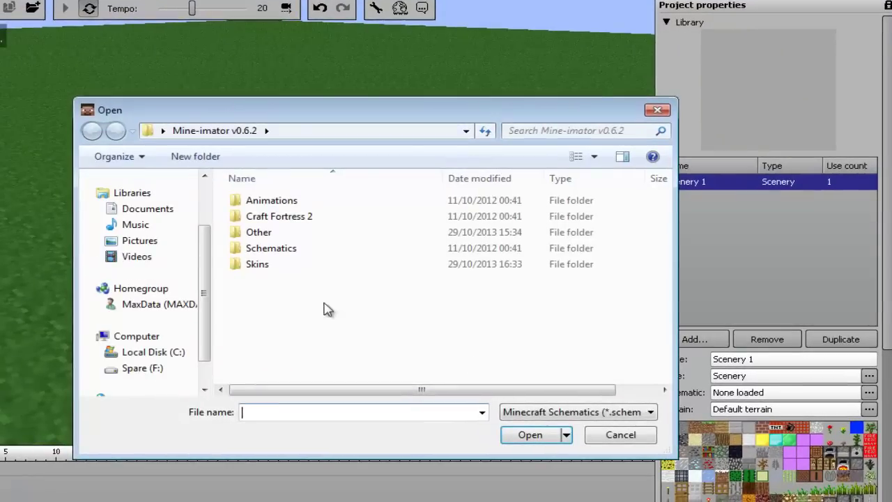
drag(205, 237, 204, 192)
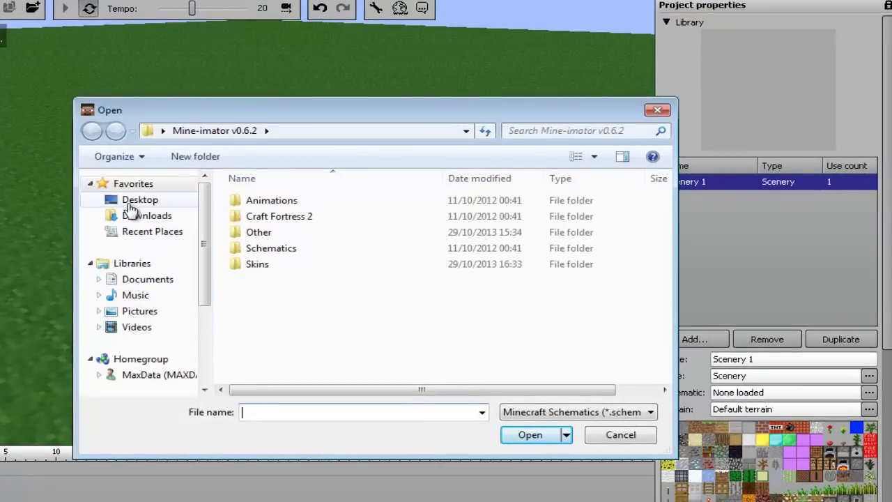
click(135, 202)
scroll(317, 320, down, 2)
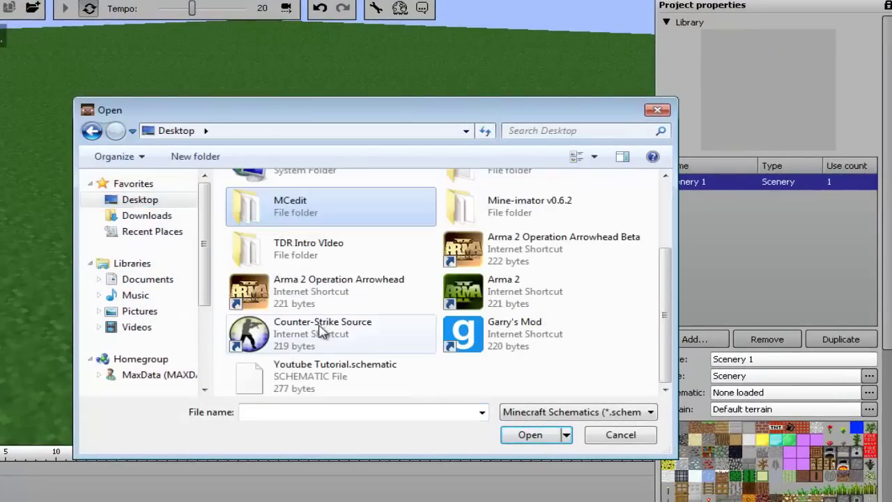
click(300, 376)
click(531, 435)
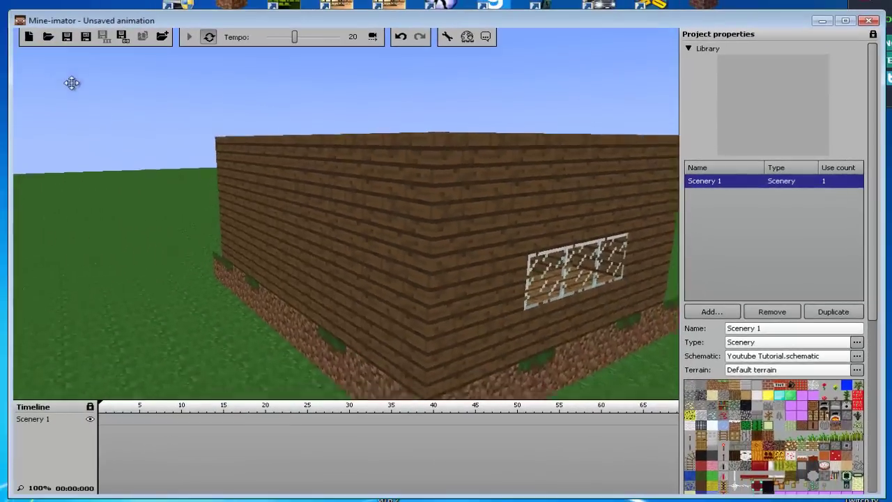
mouse_move(516, 214)
right_down()
mouse_move(88, 77)
mouse_move(47, 96)
right_up()
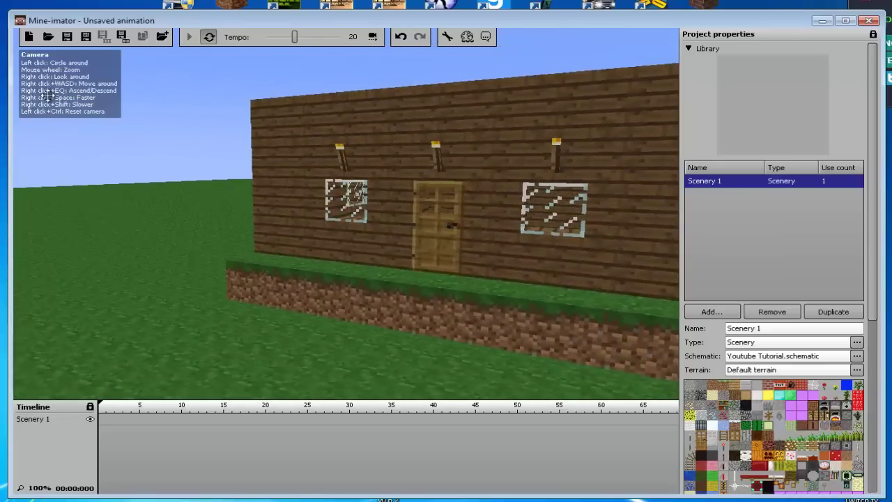
mouse_move(52, 98)
right_down()
mouse_move(73, 76)
mouse_move(54, 86)
mouse_move(69, 76)
mouse_move(52, 70)
mouse_move(109, 80)
mouse_move(38, 77)
mouse_move(38, 87)
mouse_move(70, 84)
right_up()
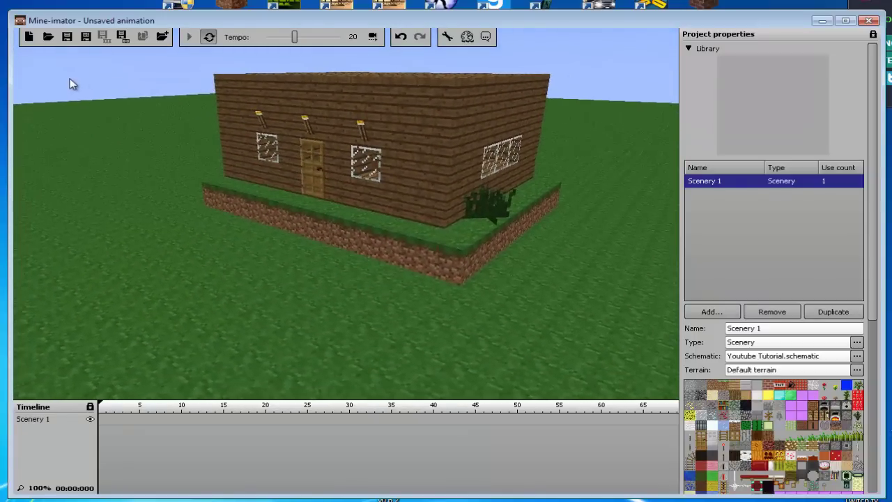
mouse_move(69, 84)
right_down()
mouse_move(82, 83)
mouse_move(53, 82)
mouse_move(70, 78)
right_up()
- Add a Character and fly the camera through the wall into the house
click(712, 312)
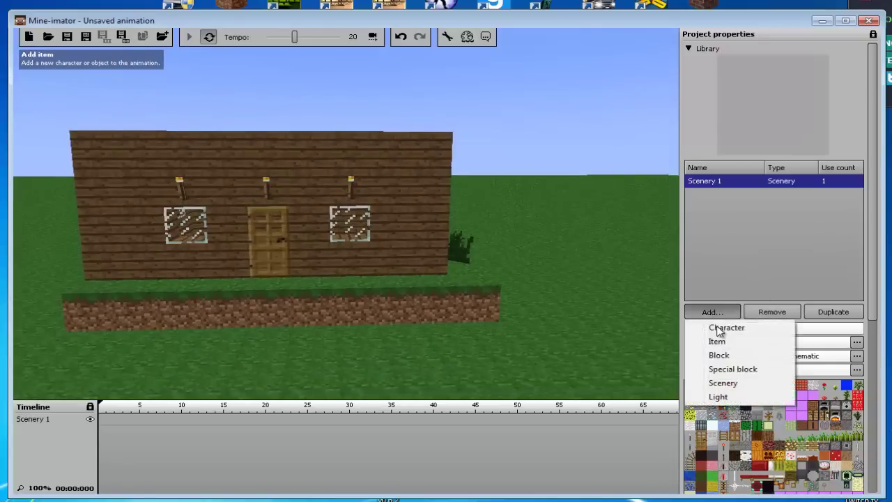
click(719, 331)
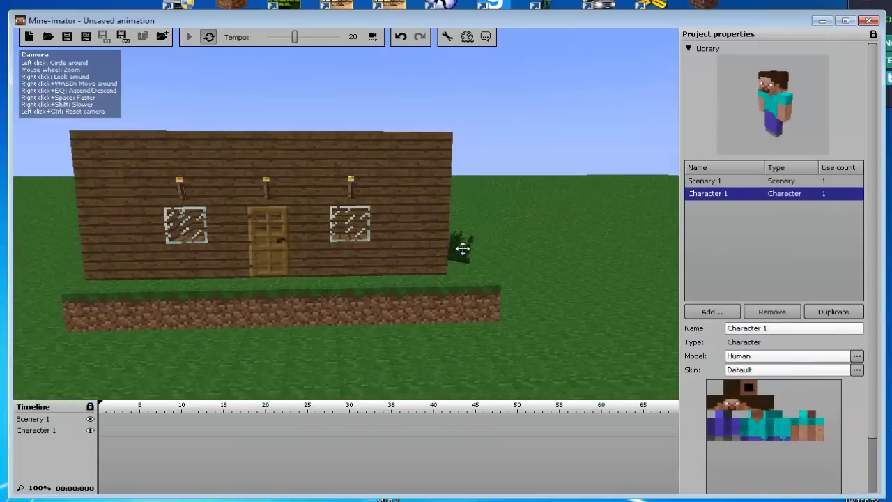
right_drag(70, 78, 170, 194)
key(w)
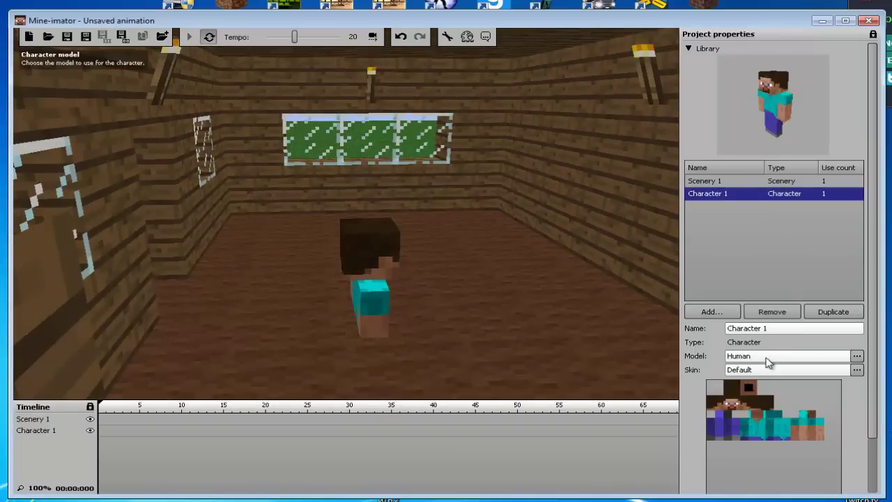
- Give Character 1 a keyframe and move it to frame 0
click(765, 200)
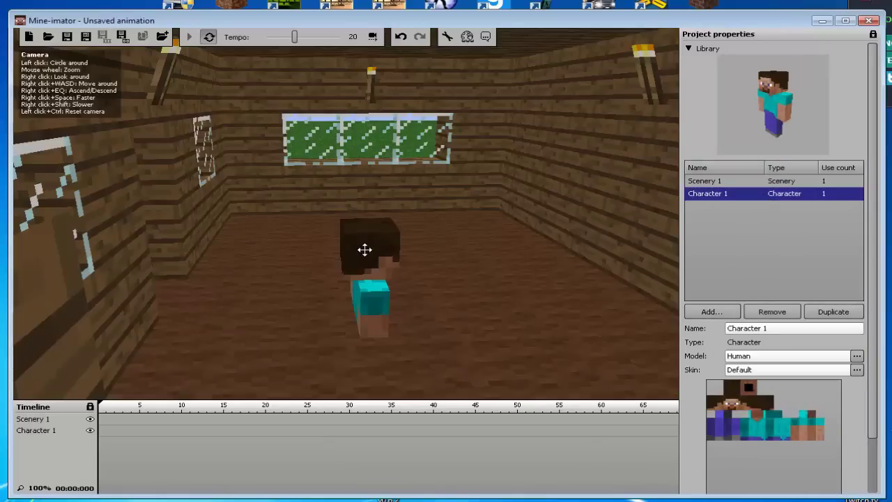
mouse_move(364, 248)
right_down()
mouse_move(366, 198)
mouse_move(370, 247)
right_up()
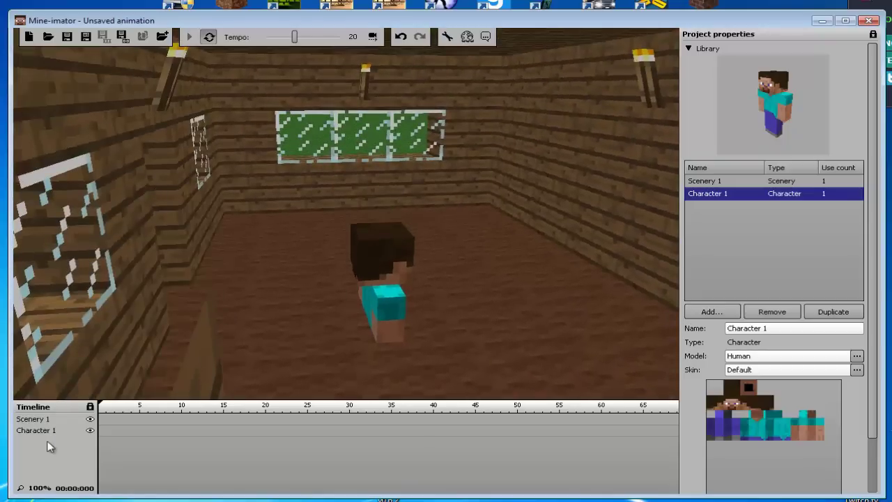
click(130, 431)
drag(132, 432, 75, 433)
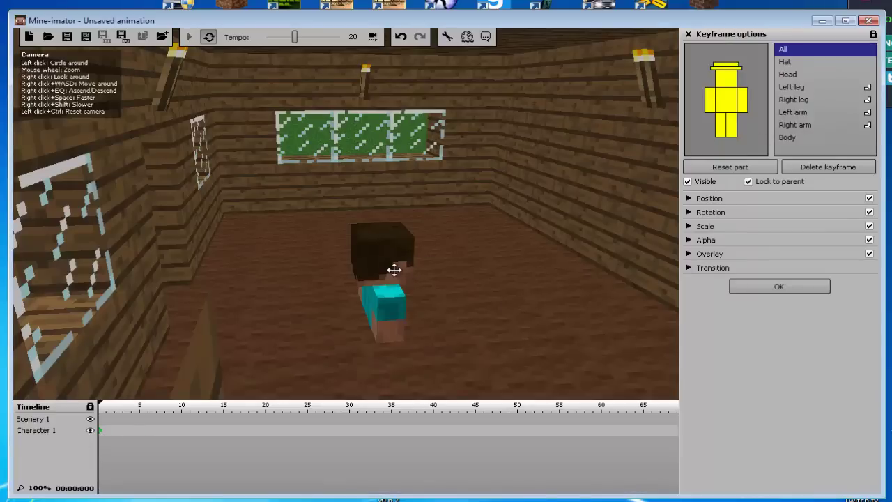
- Raise Character 1 using its Position settings so it stands above the wooden floor
right_drag(406, 264, 395, 267)
click(689, 198)
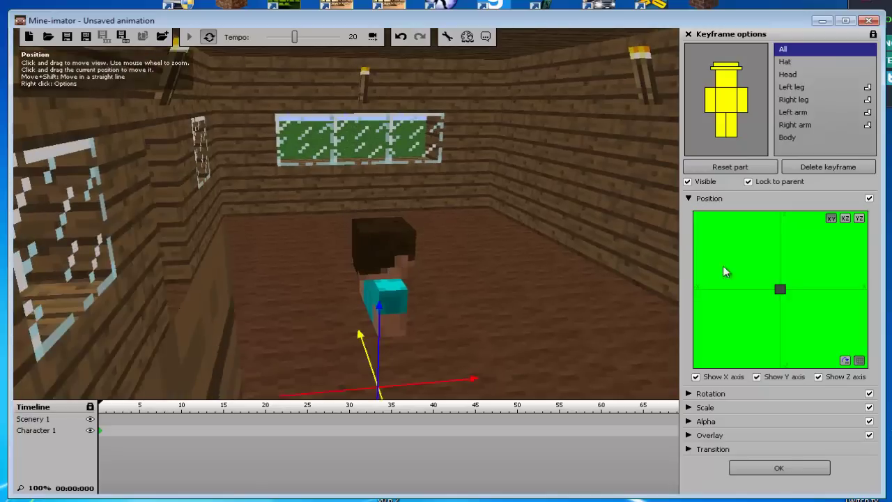
drag(784, 291, 784, 293)
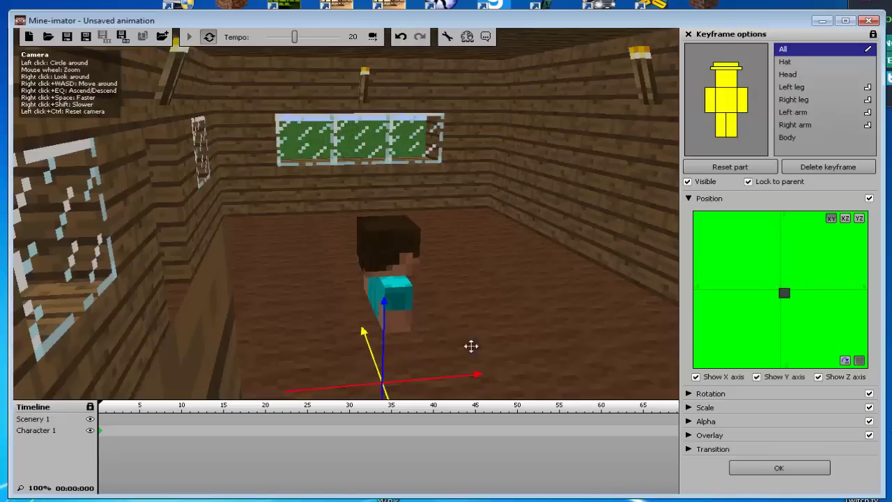
mouse_move(388, 351)
mouse_down()
mouse_move(381, 236)
mouse_move(382, 255)
mouse_up()
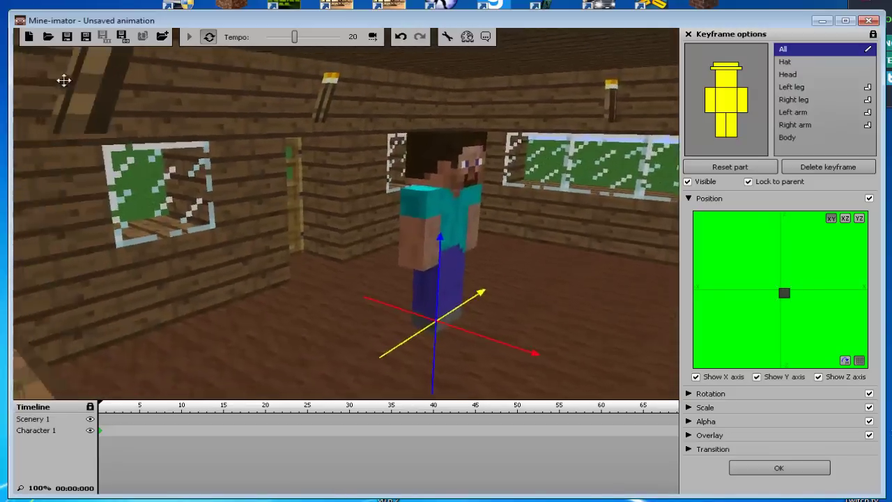
- Orbit the view around the room to check the character's placement on the floor
right_drag(382, 254, 70, 77)
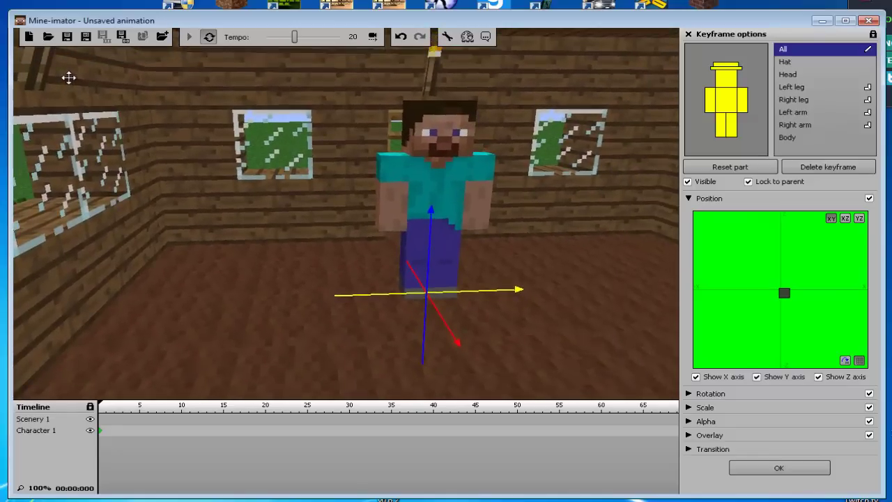
right_drag(70, 77, 72, 75)
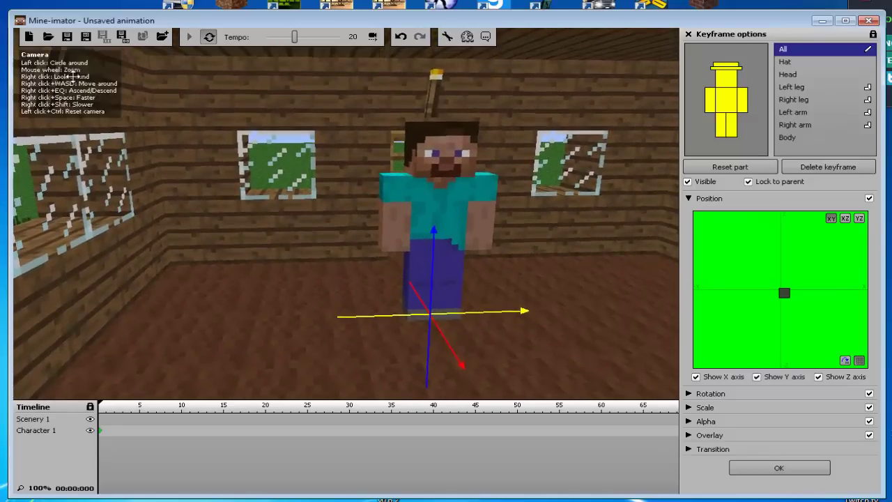
mouse_move(327, 138)
right_down()
mouse_move(58, 61)
mouse_move(77, 76)
mouse_move(63, 80)
mouse_move(70, 69)
mouse_move(70, 79)
right_up()
right_drag(116, 127, 69, 79)
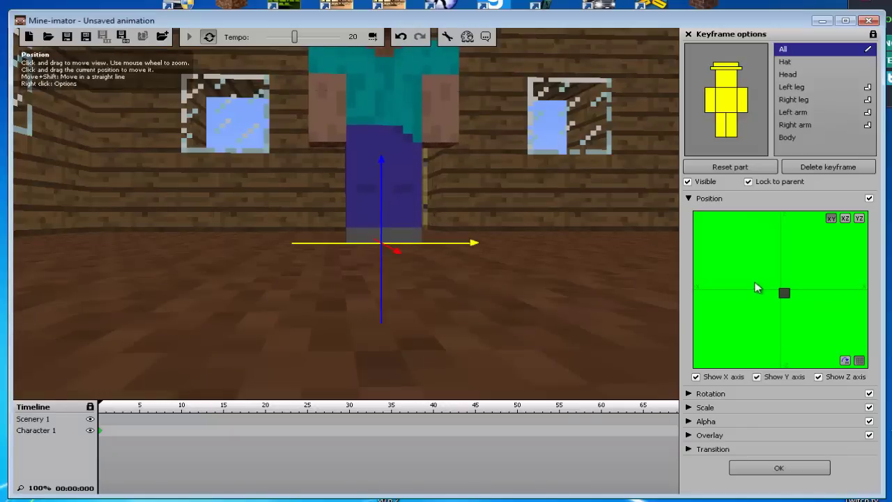
mouse_move(501, 184)
right_down()
mouse_move(422, 199)
mouse_move(75, 91)
mouse_move(70, 78)
mouse_move(80, 83)
mouse_move(66, 84)
mouse_move(82, 79)
mouse_move(66, 77)
mouse_move(90, 80)
mouse_move(54, 74)
mouse_move(69, 78)
right_up()
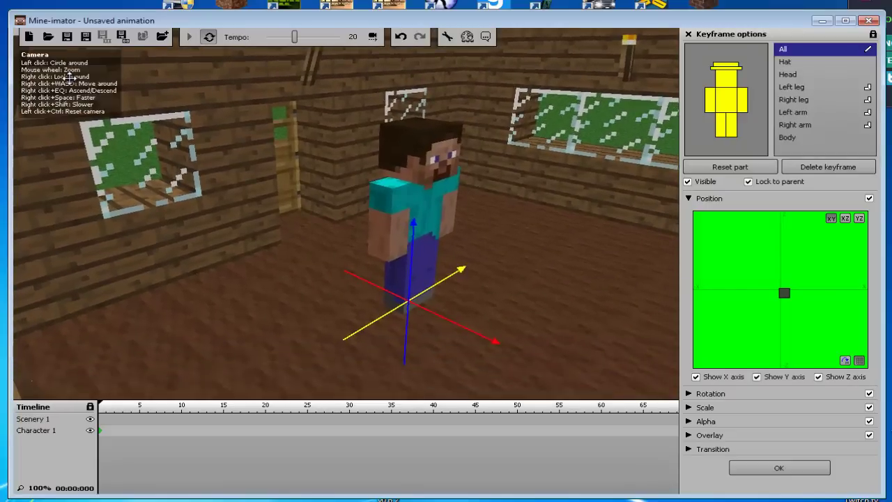